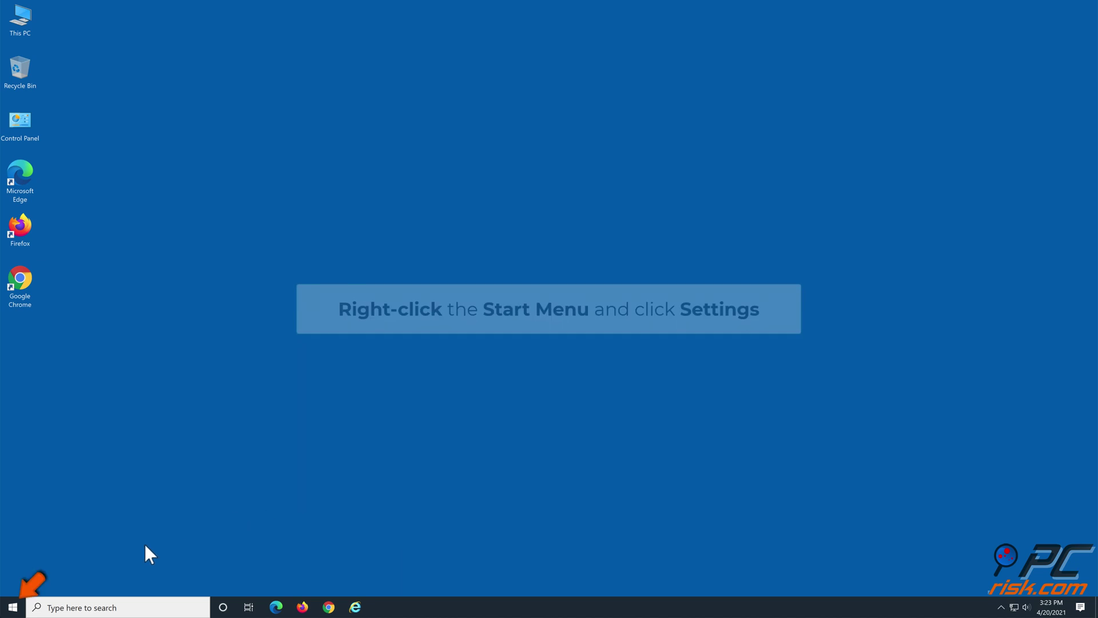
# From the Start context menu, go to Settings > Update & Security > Troubleshoot > Additional troubleshooters.
pyautogui.rightClick(23, 608)
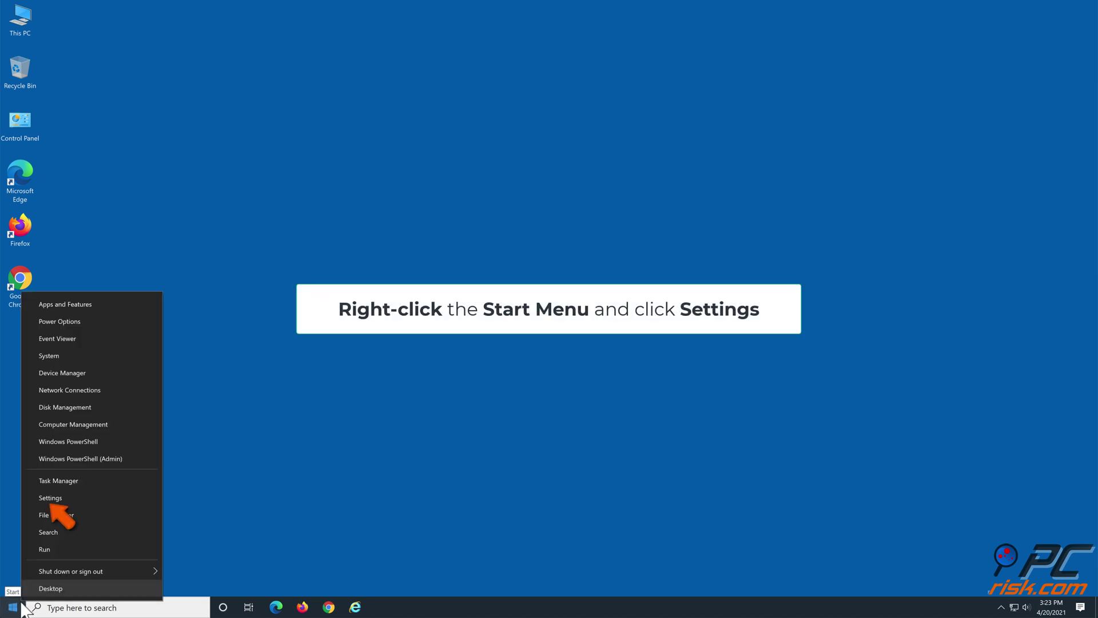
pyautogui.click(77, 498)
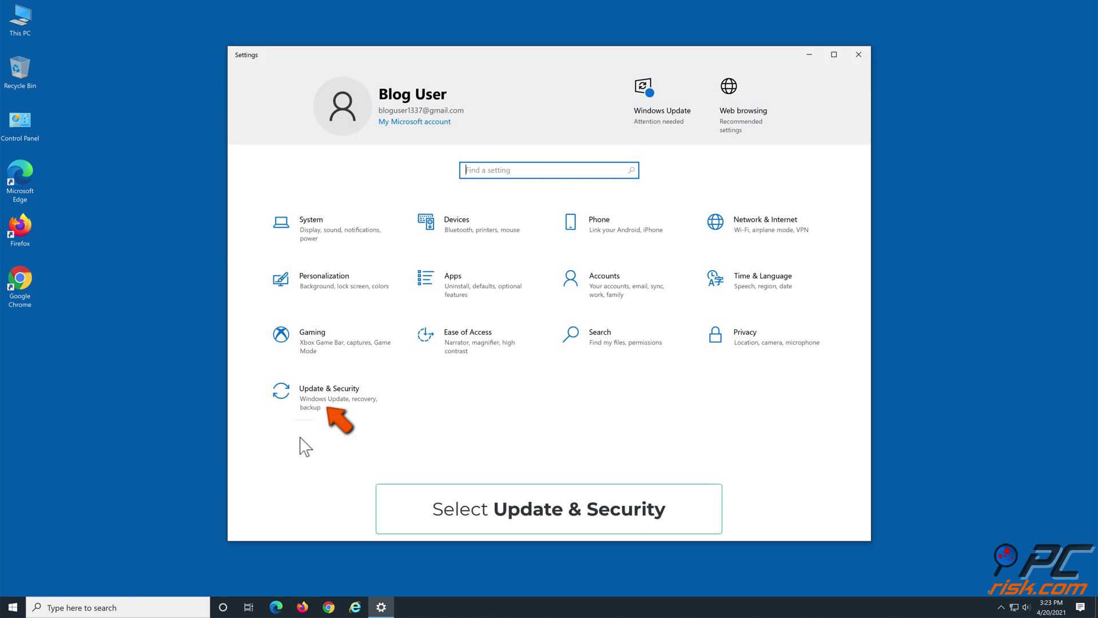
pyautogui.click(332, 413)
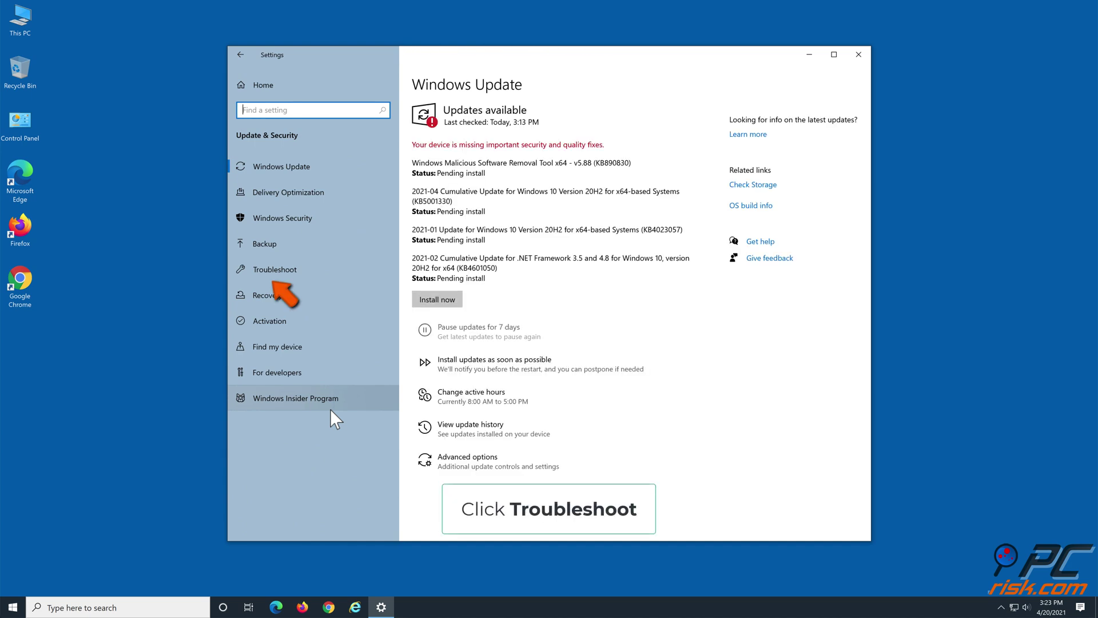
pyautogui.click(327, 272)
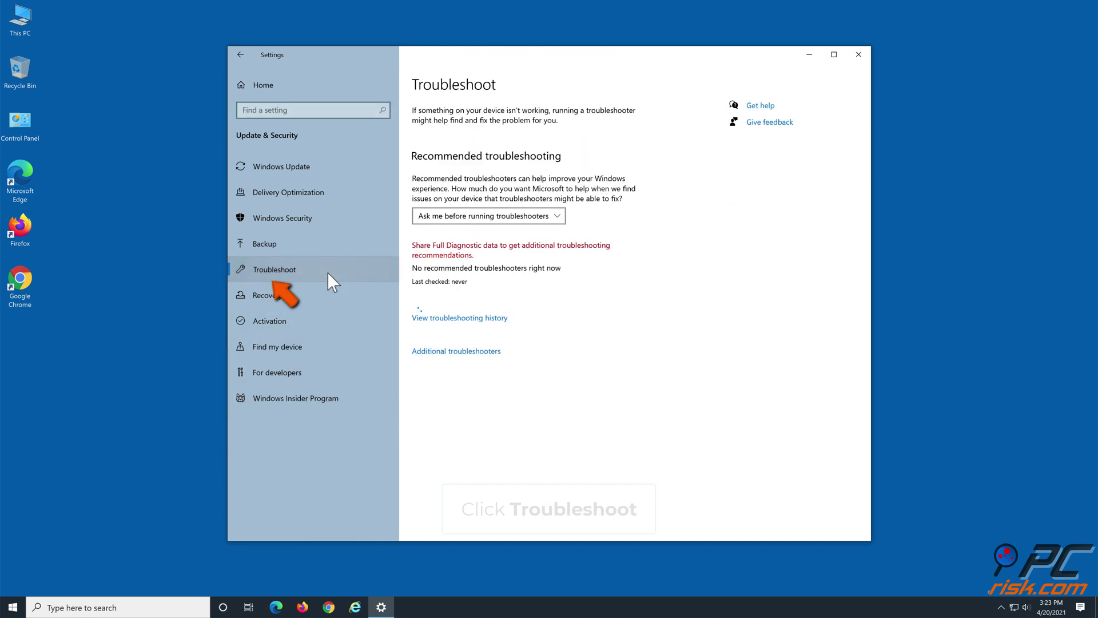
pyautogui.click(461, 355)
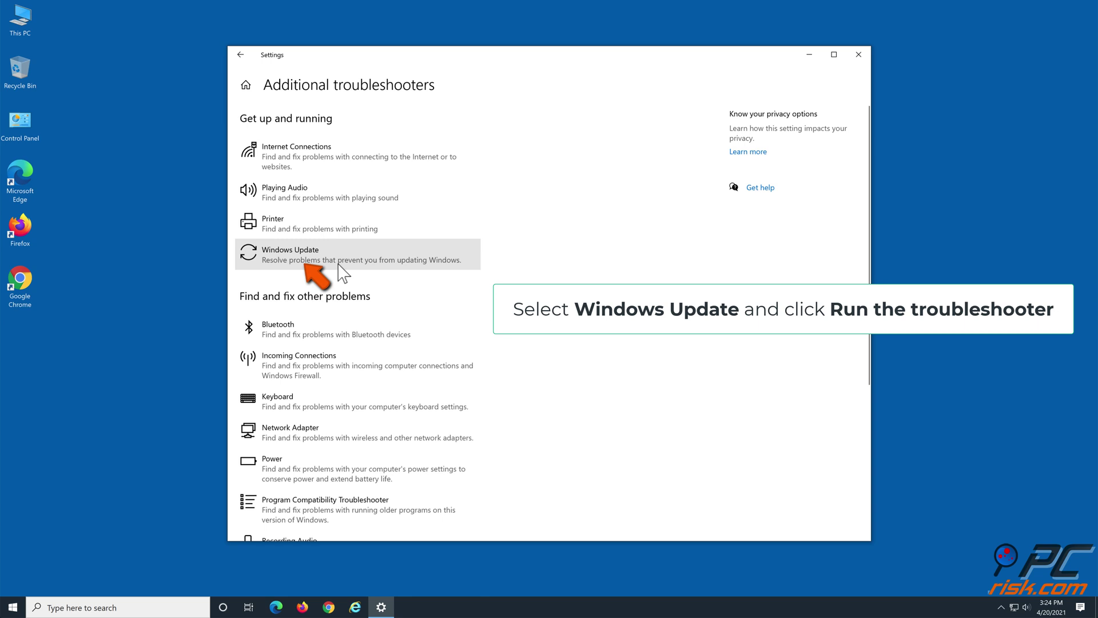
# Run the Windows Update troubleshooter and close it once it finishes.
pyautogui.click(339, 264)
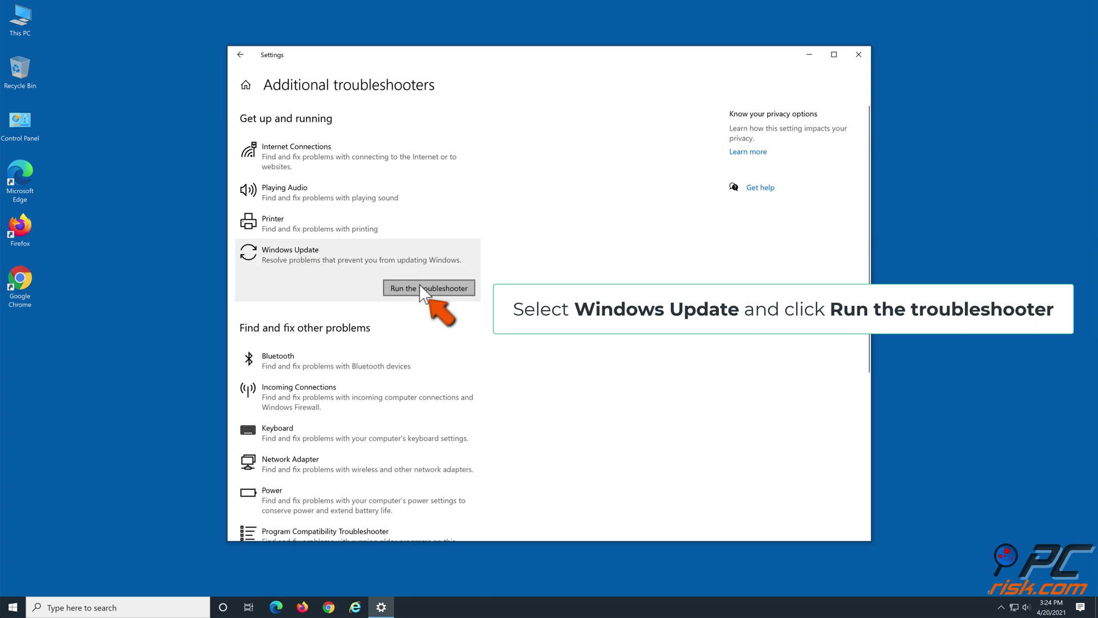
pyautogui.click(429, 294)
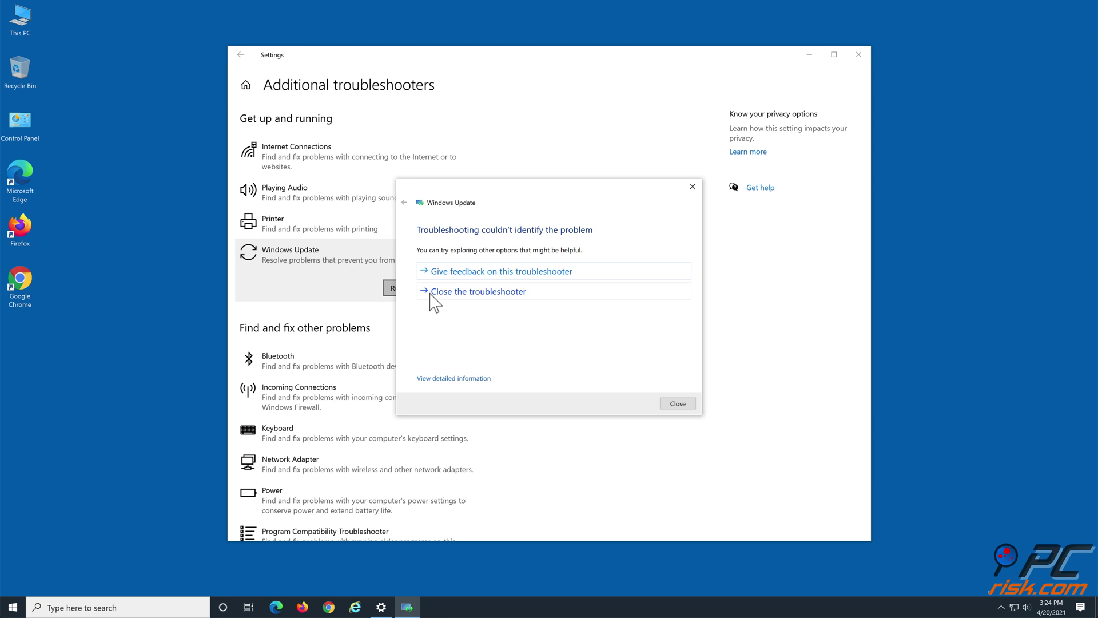
pyautogui.click(432, 293)
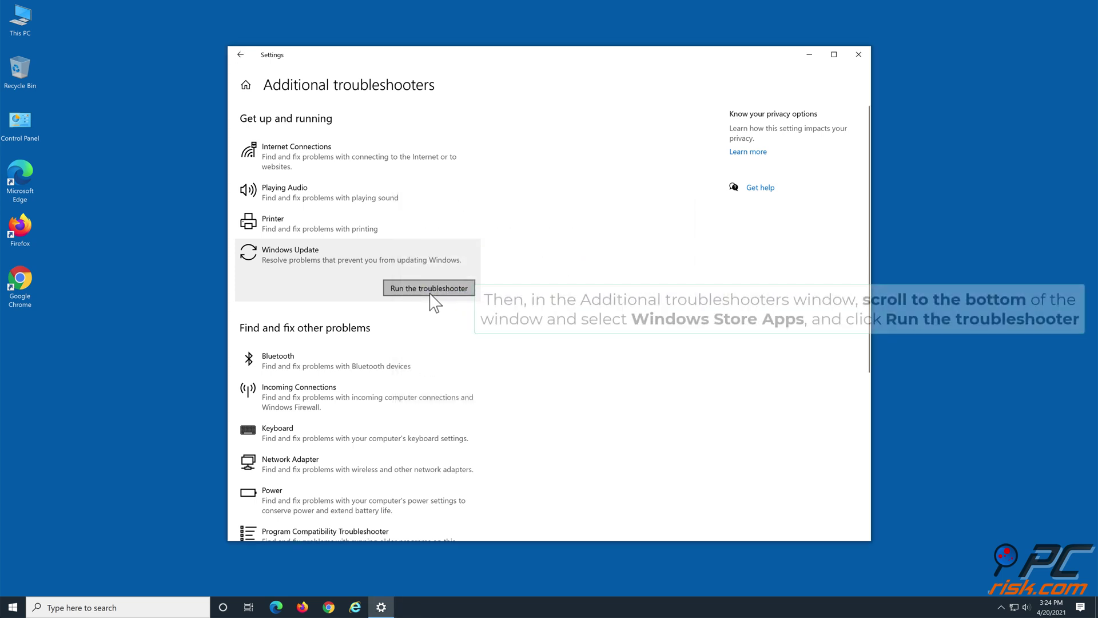
# Run the Windows Store Apps troubleshooter, close it, then close Settings.
pyautogui.scroll(-5, 526, 335)
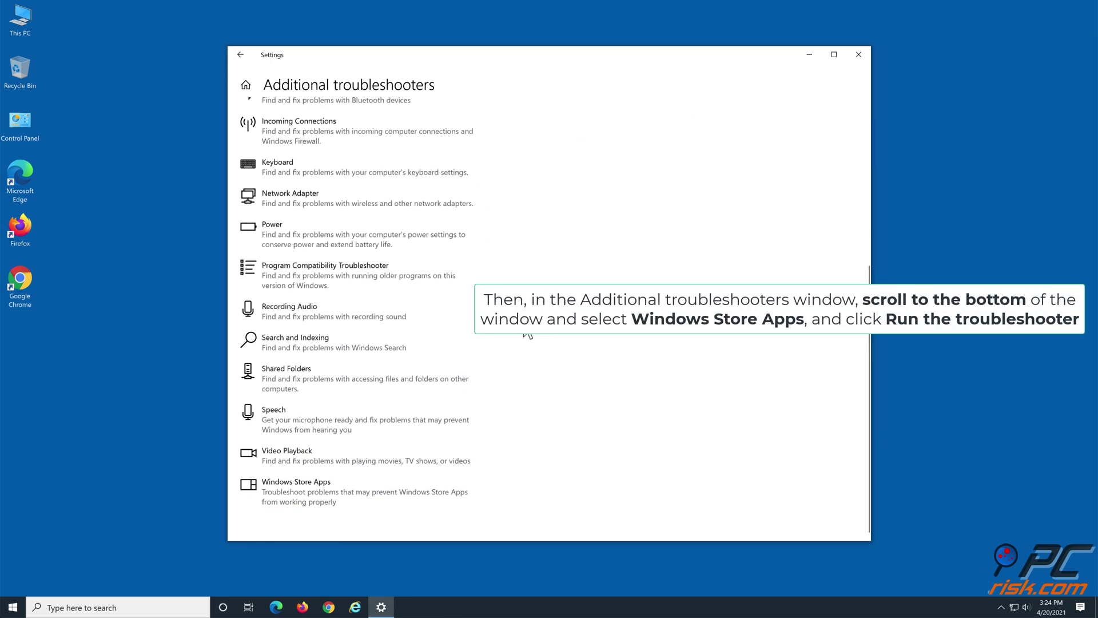
pyautogui.click(416, 506)
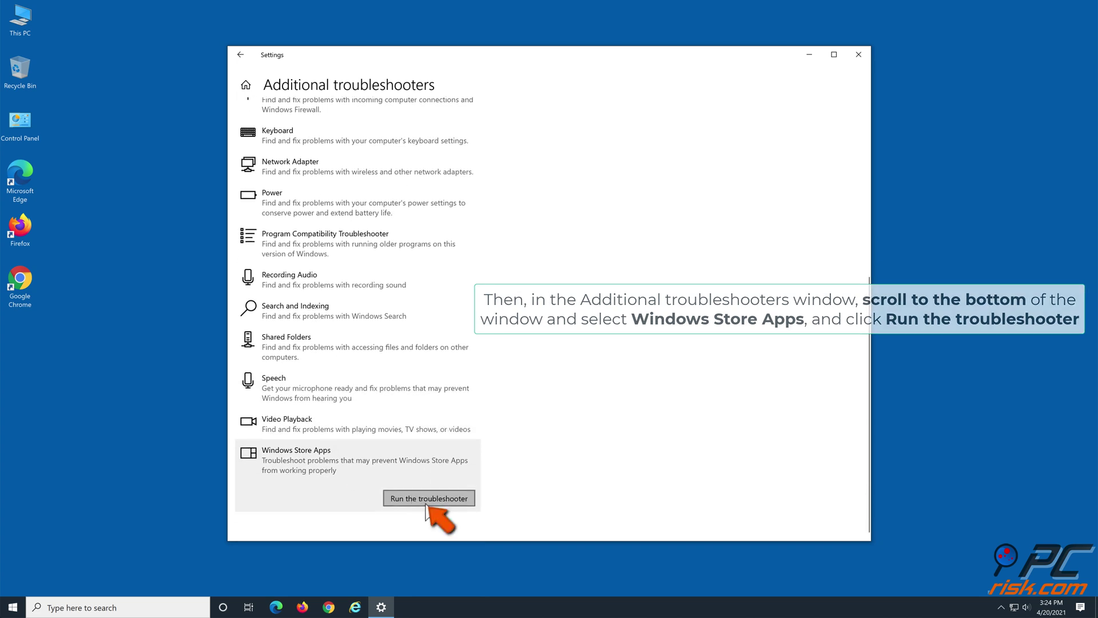
pyautogui.click(426, 498)
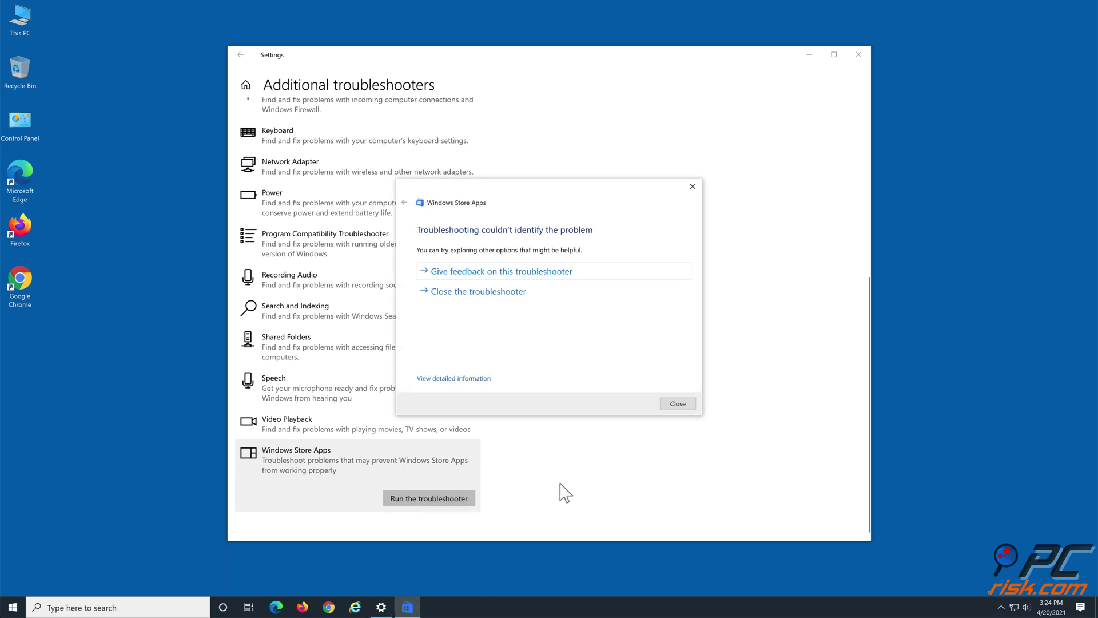
pyautogui.click(515, 292)
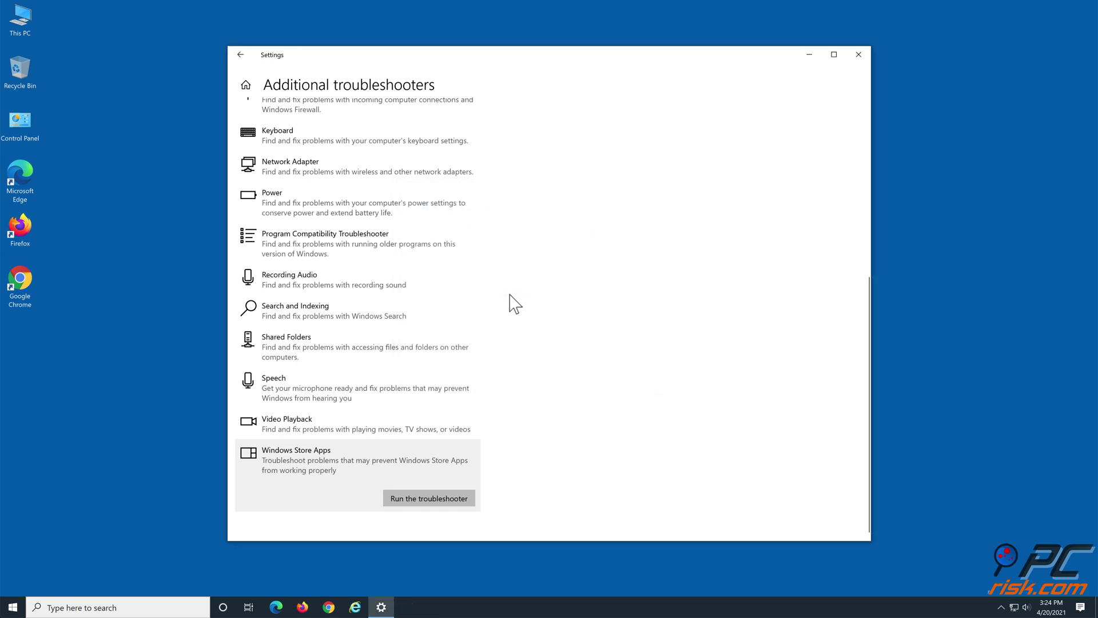
pyautogui.click(859, 56)
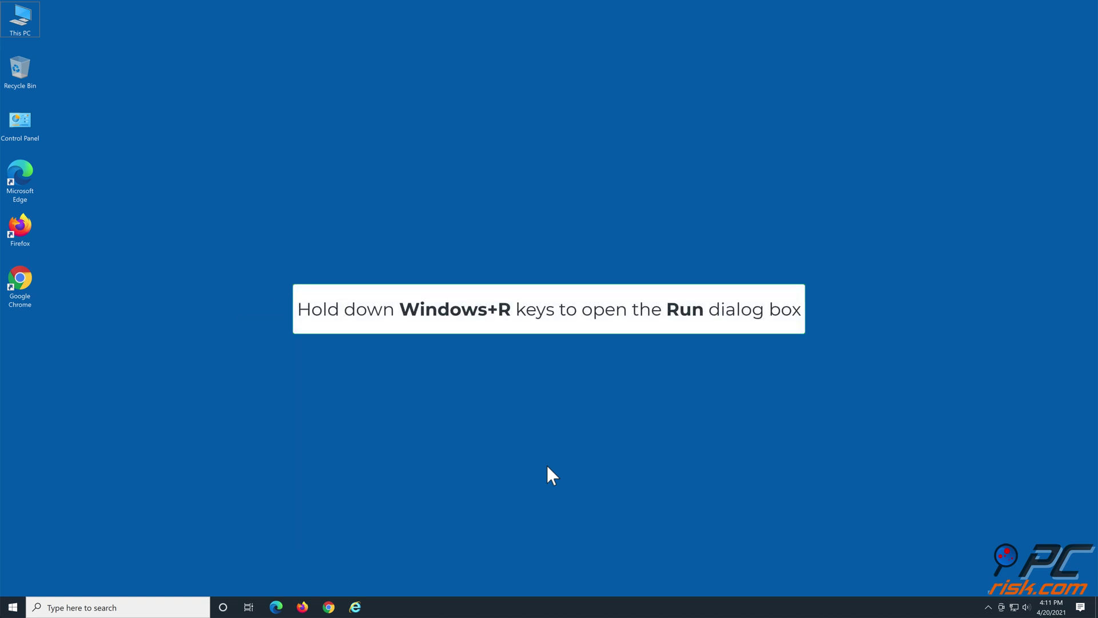
# Enter cmd in the Run dialog's Open box.
pyautogui.press('super+r')
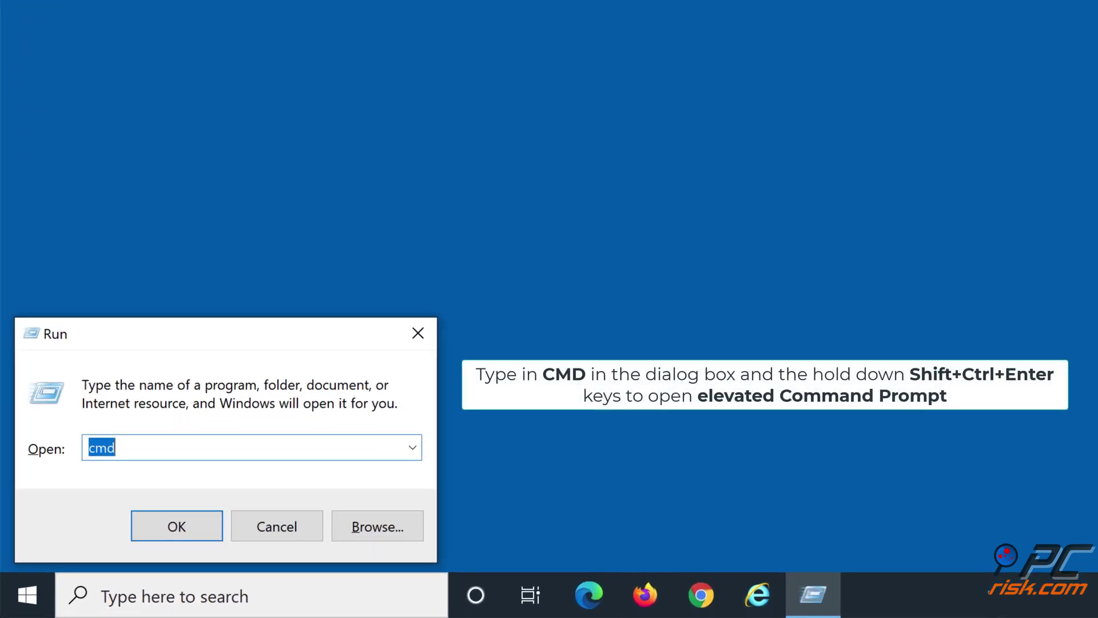
pyautogui.write('cmd')
# In an administrator Command Prompt, stop the Windows Update service with net stop wuauserv, then close it.
pyautogui.hotkey('ctrl', 'shift', 'Return')
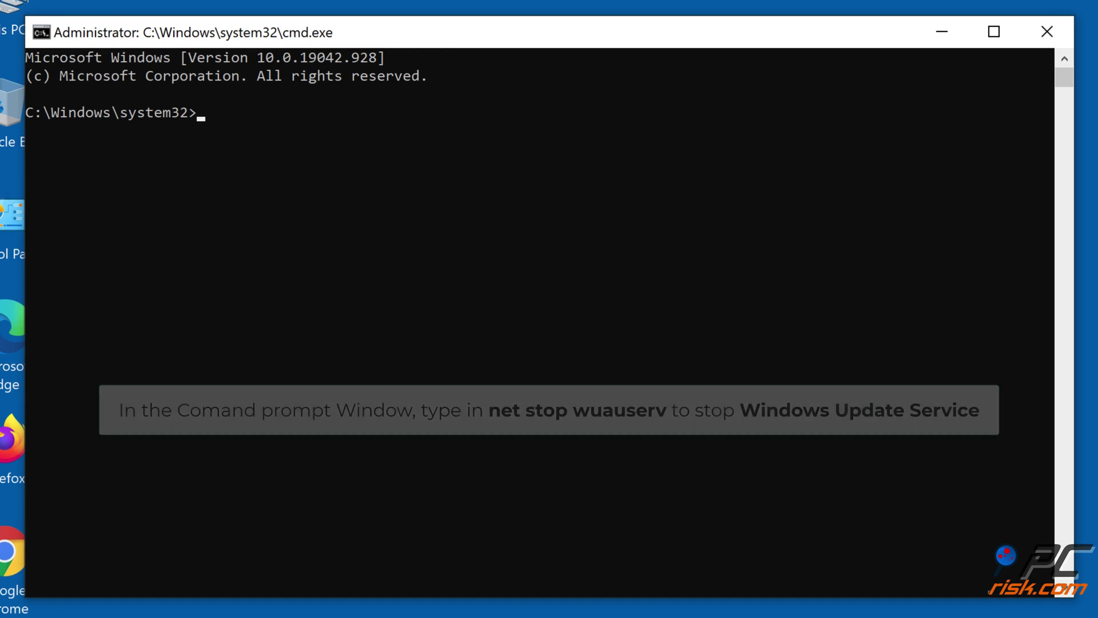
pyautogui.write('net stop wuauserv')
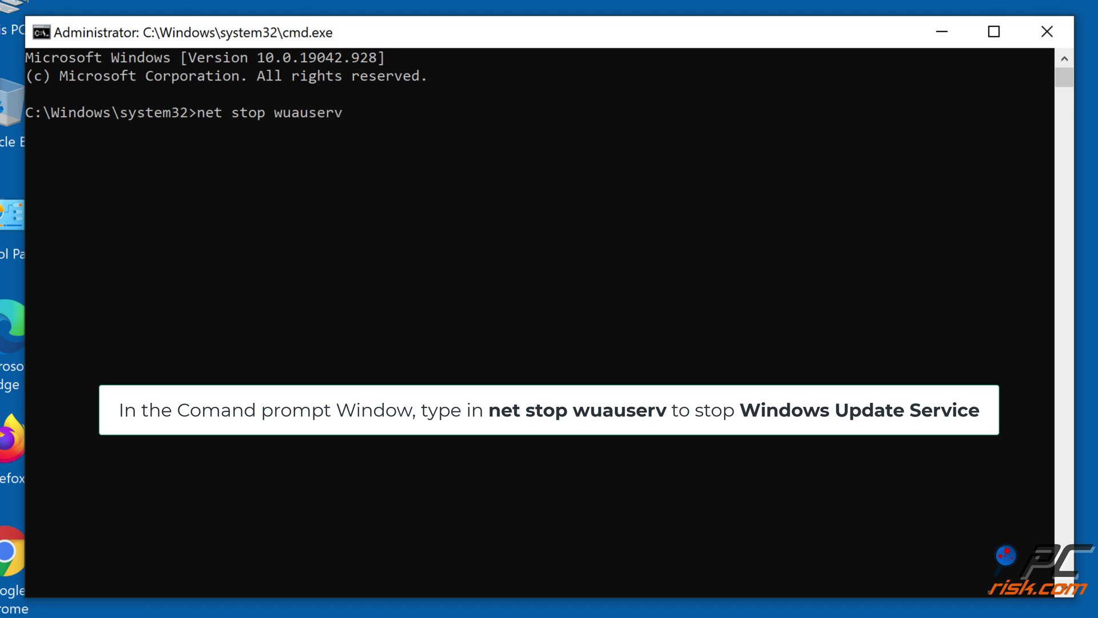
pyautogui.press('Return')
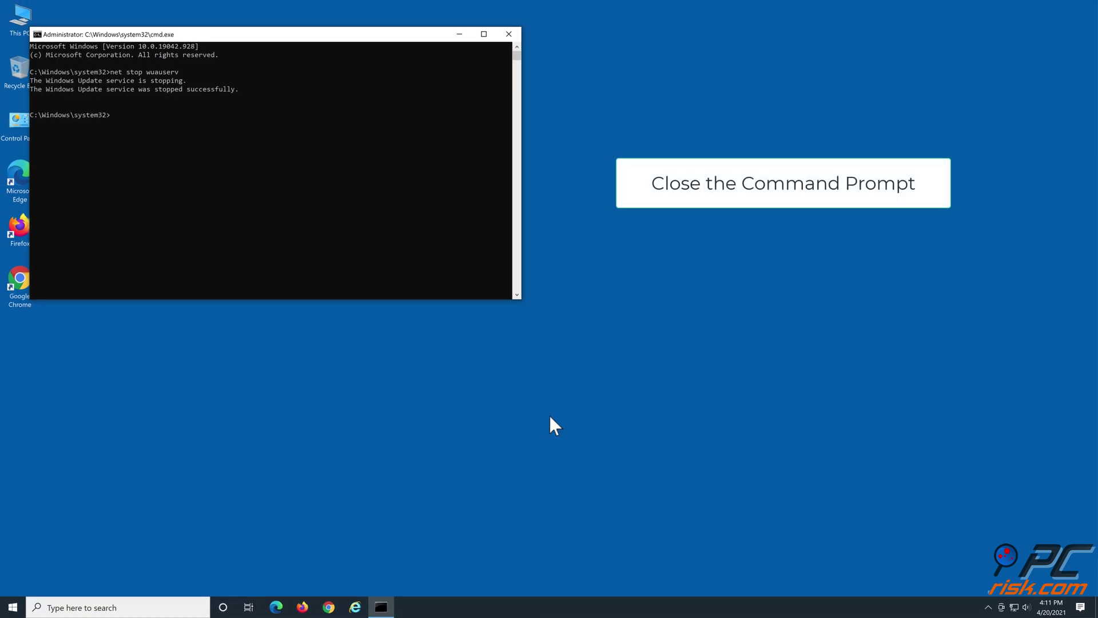
pyautogui.click(507, 33)
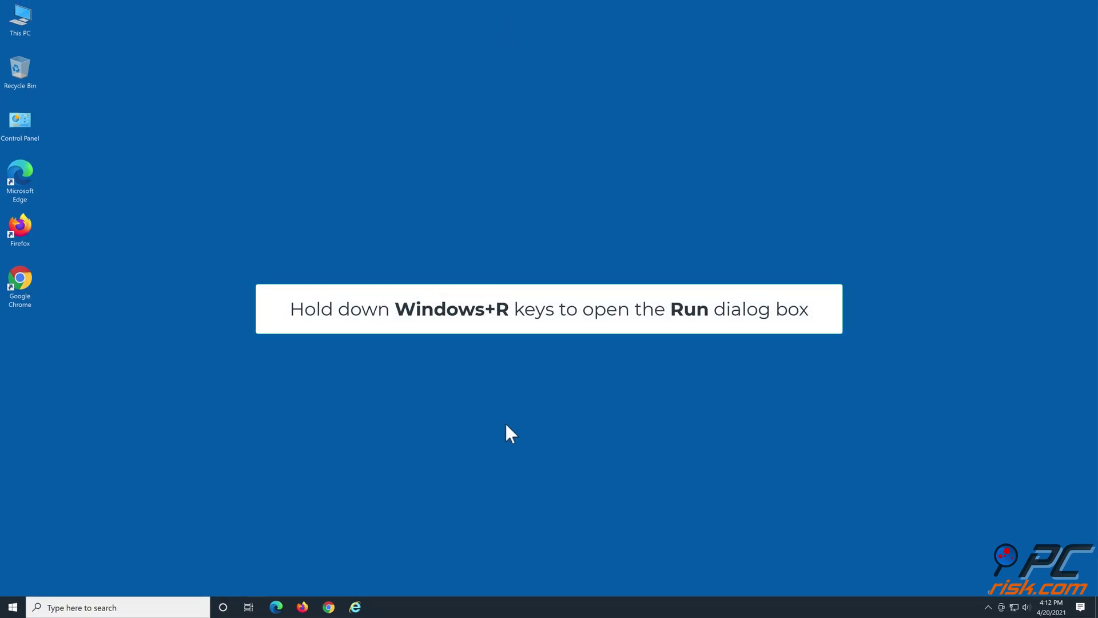
# Open %windir%\SoftwareDistribution\DataStore in File Explorer via the Run dialog.
pyautogui.press('super+r')
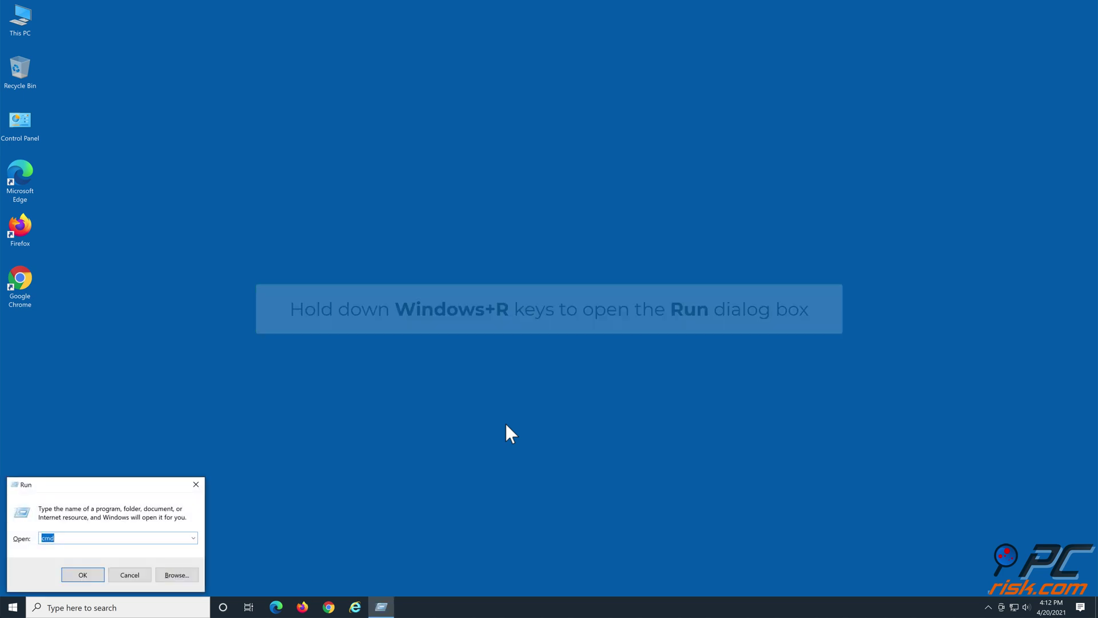
pyautogui.write('%windir%\\softwaredistribution\\datastore')
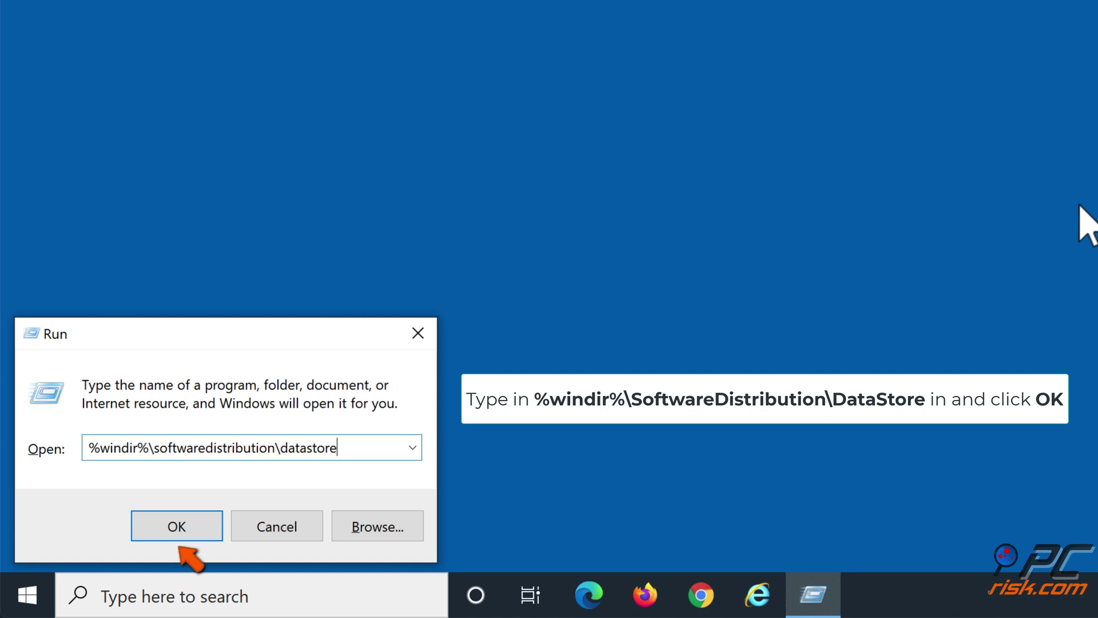
pyautogui.click(179, 533)
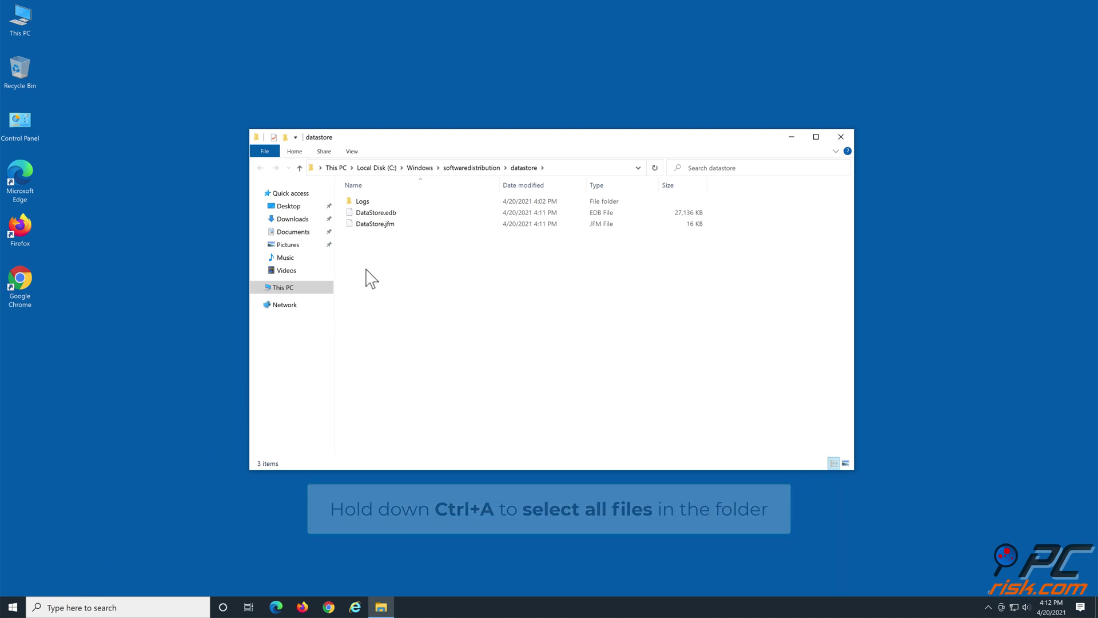
# Delete everything in the DataStore folder and close File Explorer.
pyautogui.hotkey('ctrl', 'a')
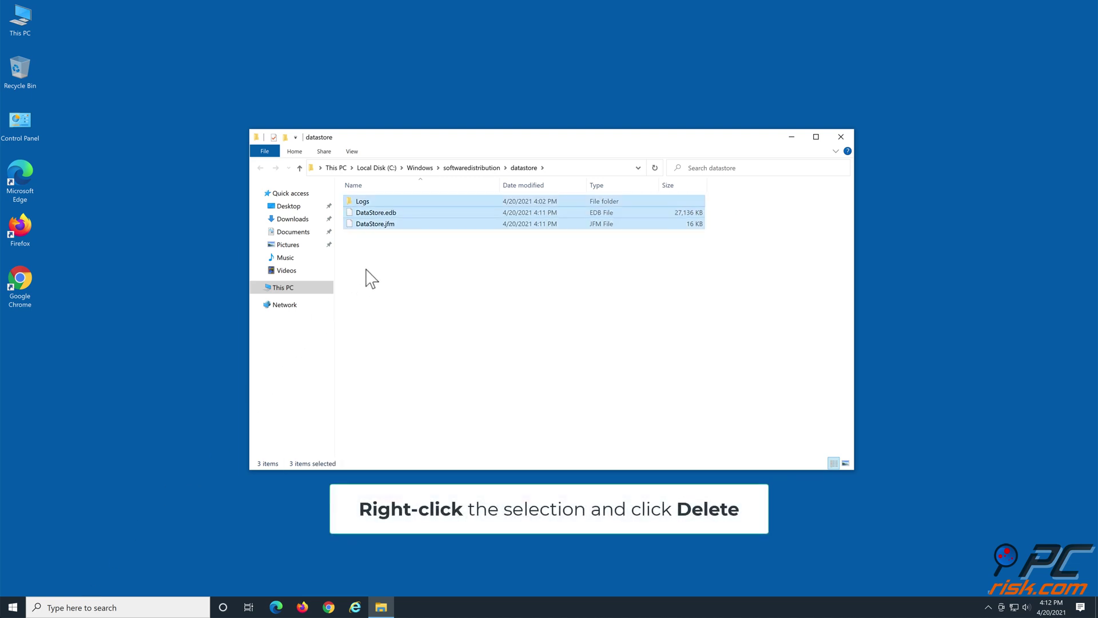
pyautogui.rightClick(404, 225)
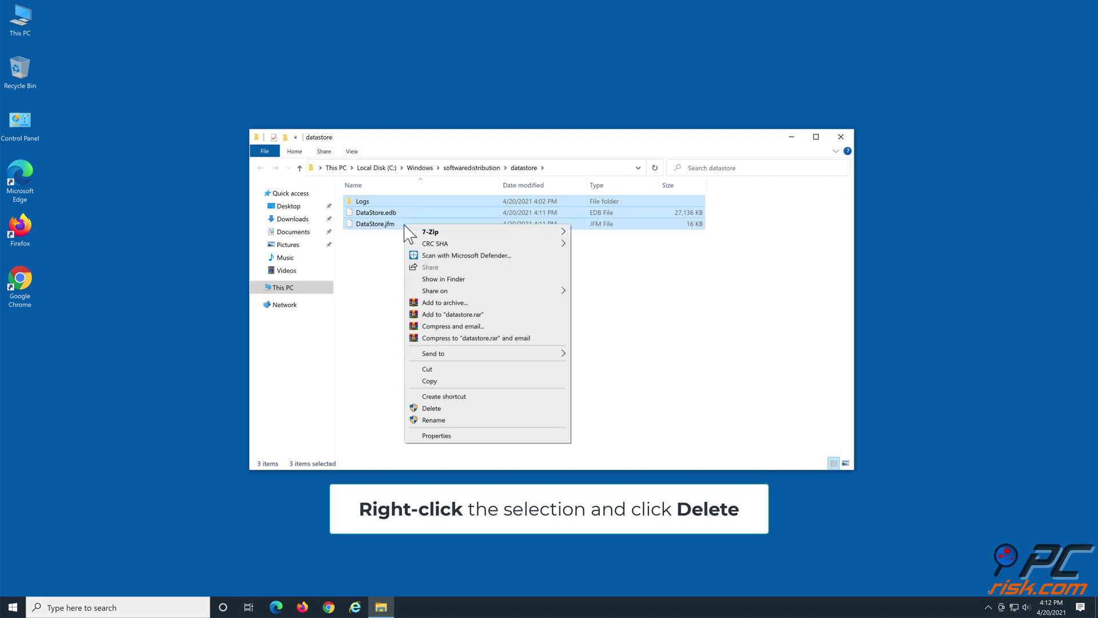
pyautogui.click(433, 408)
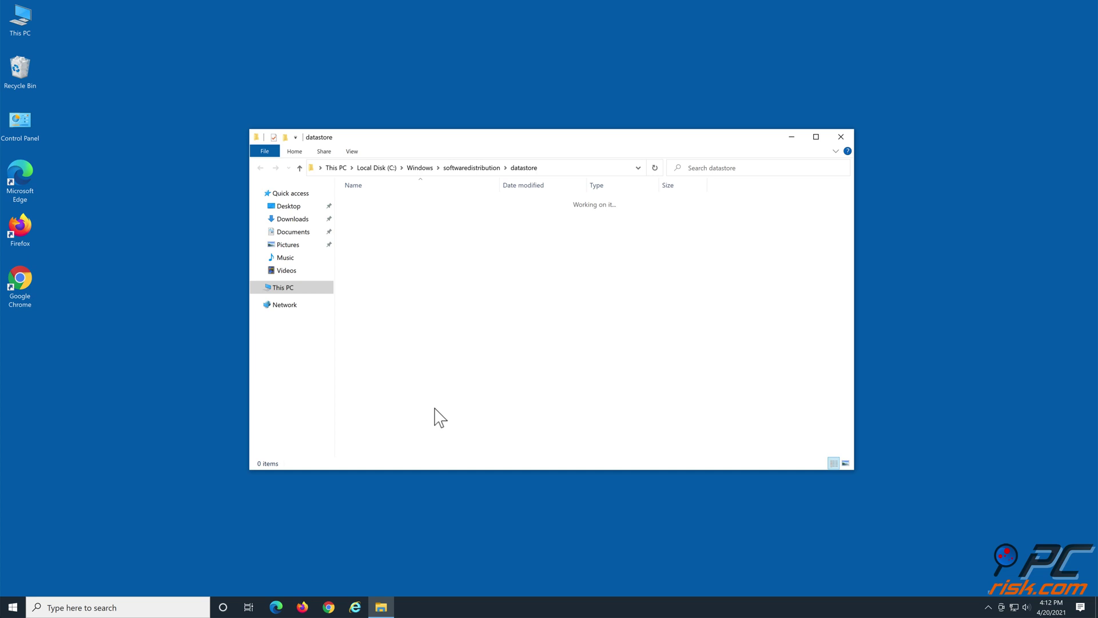
pyautogui.click(841, 137)
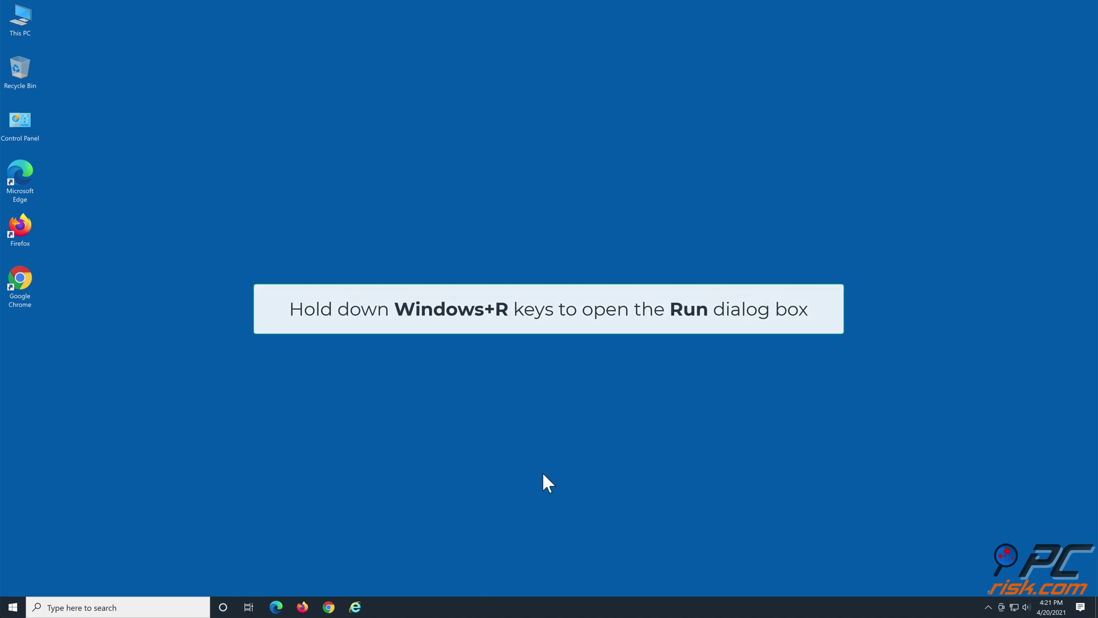
# Open the Microsoft.WindowsStore_8wekyb3d8bbwe LocalState folder by pasting its path into Run.
pyautogui.press('super+r')
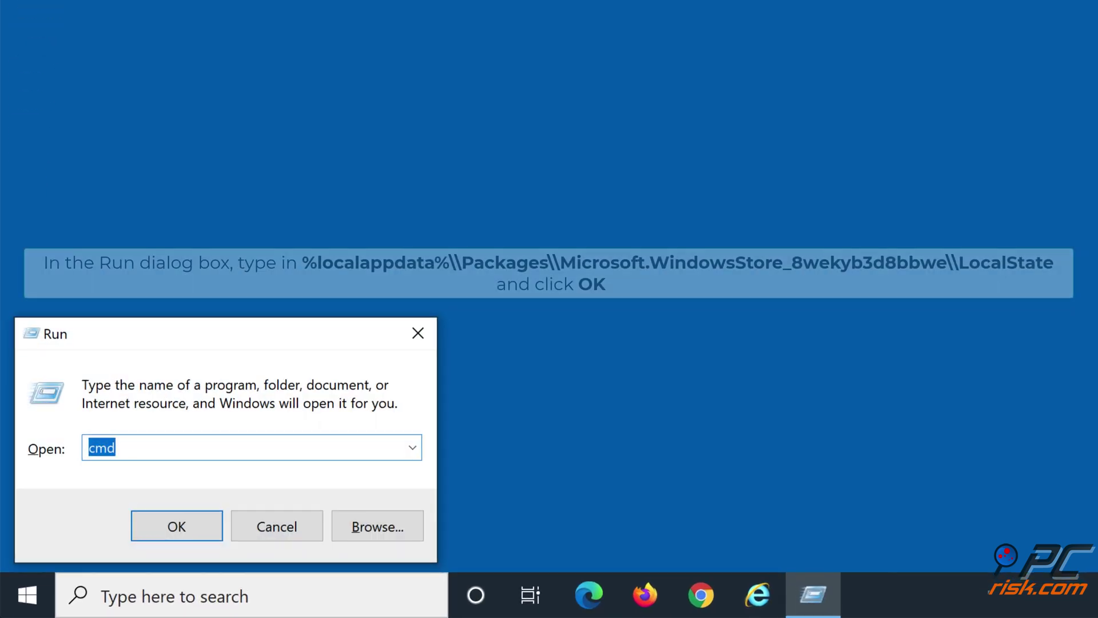
pyautogui.write('%localappdata%\\\\Packages\\\\Microsoft.WindowsStore_8wekyb3d8bbwe\\\\LocalState')
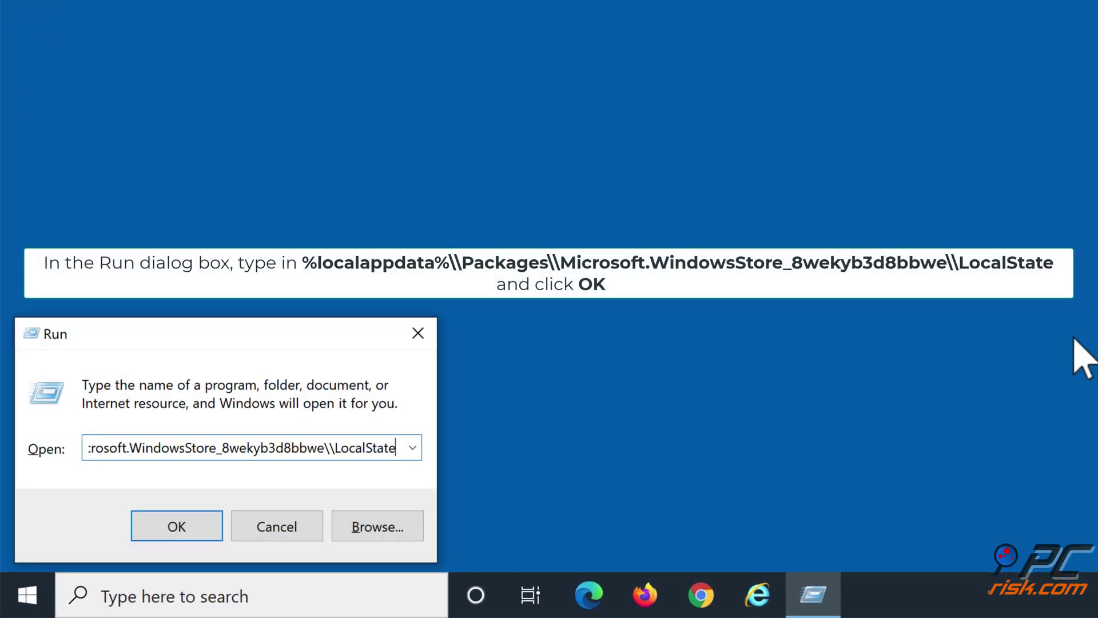
pyautogui.click(179, 536)
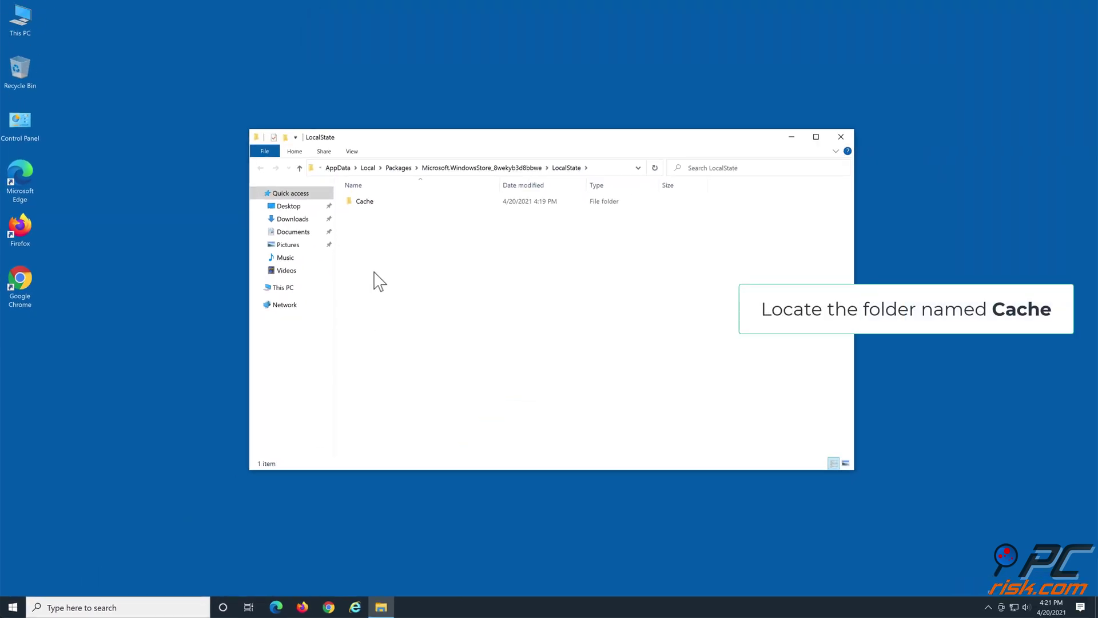
# Rename the Cache folder to Cache.old and close the Explorer window.
pyautogui.click(366, 202)
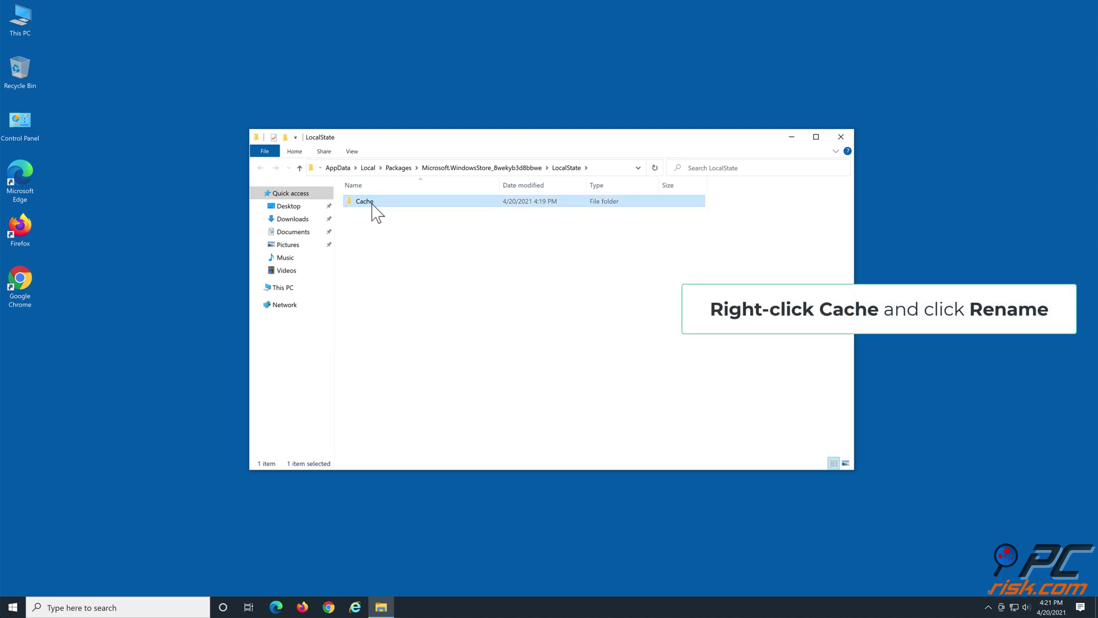
pyautogui.rightClick(373, 204)
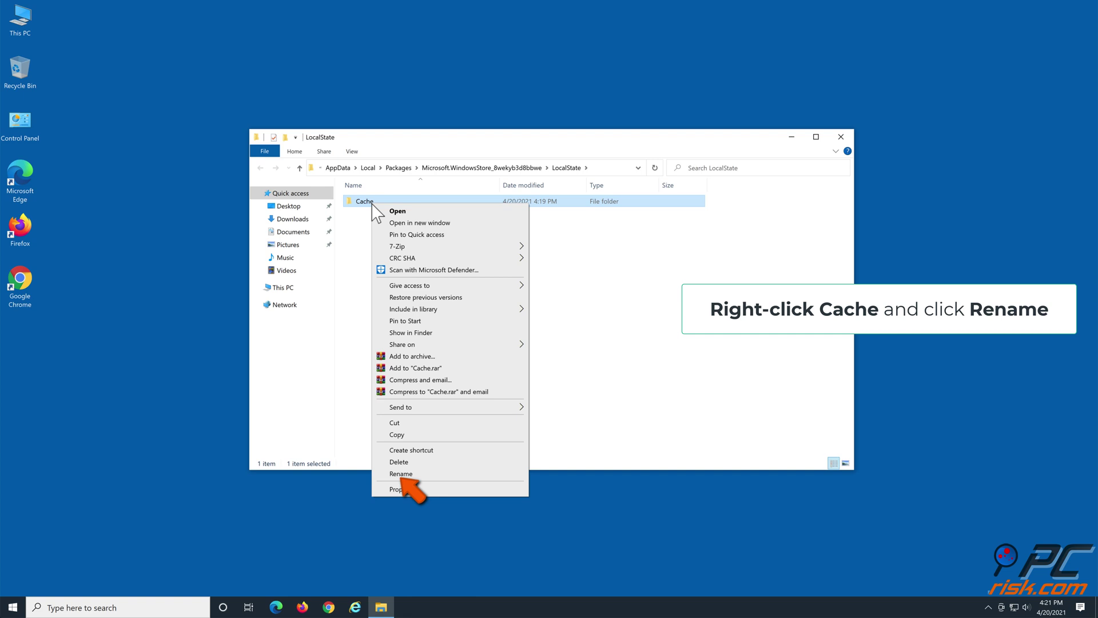
pyautogui.click(420, 474)
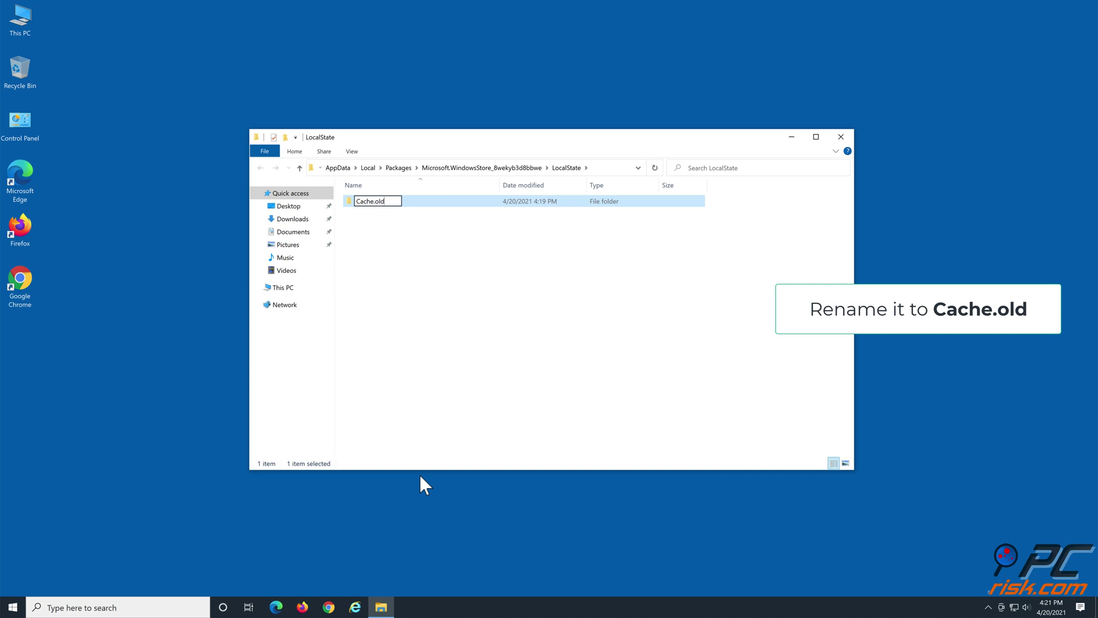
pyautogui.click(438, 343)
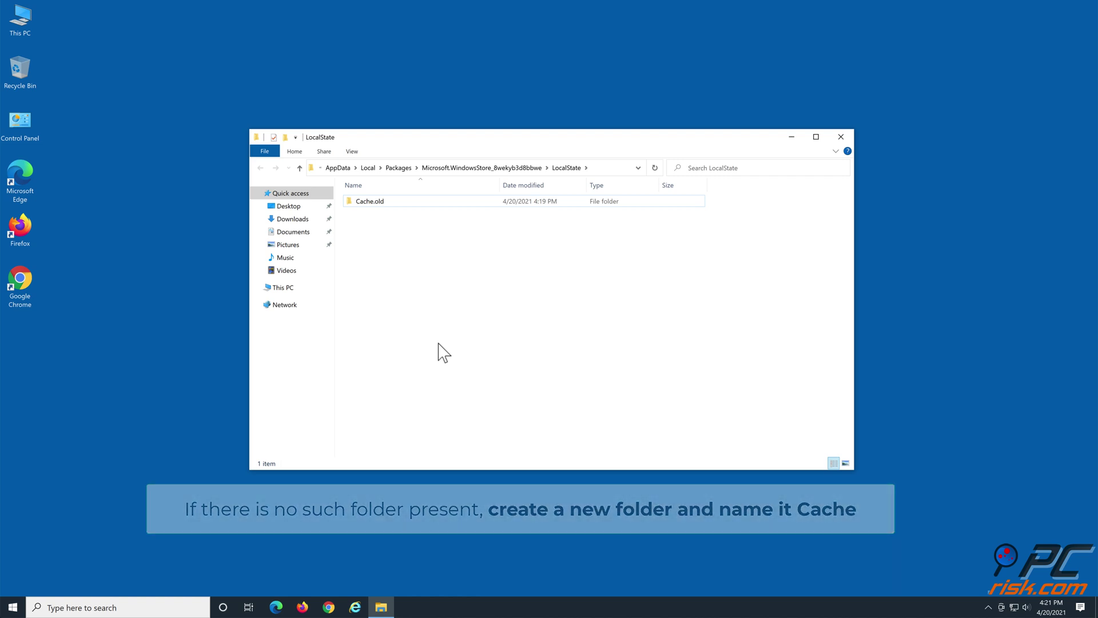
pyautogui.click(841, 137)
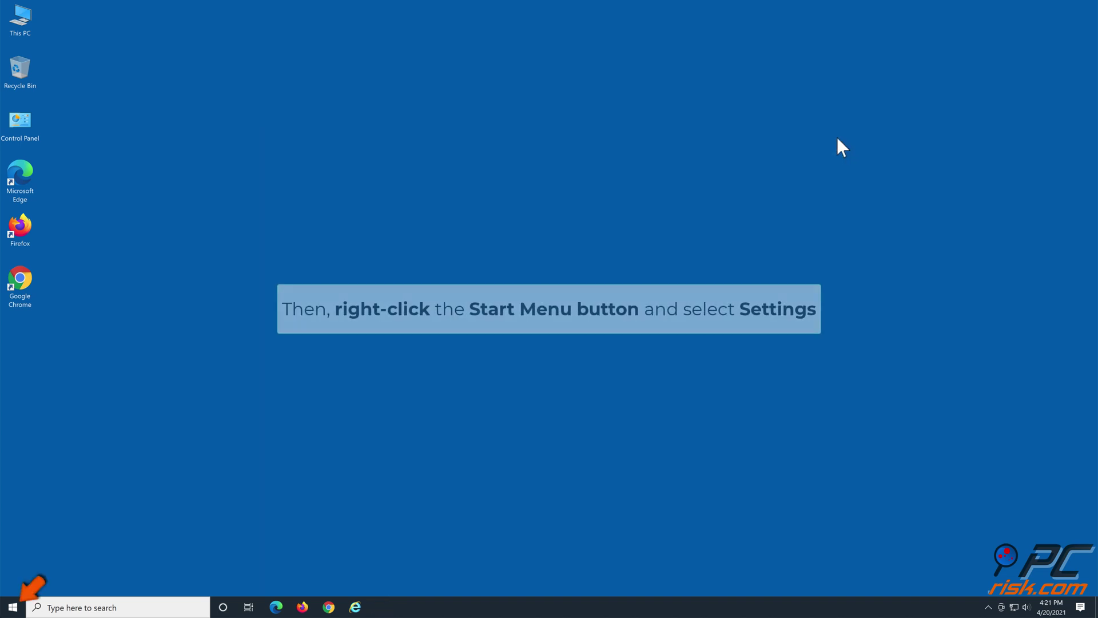
# Return to Settings > Update & Security > Troubleshoot > Additional troubleshooters.
pyautogui.rightClick(20, 608)
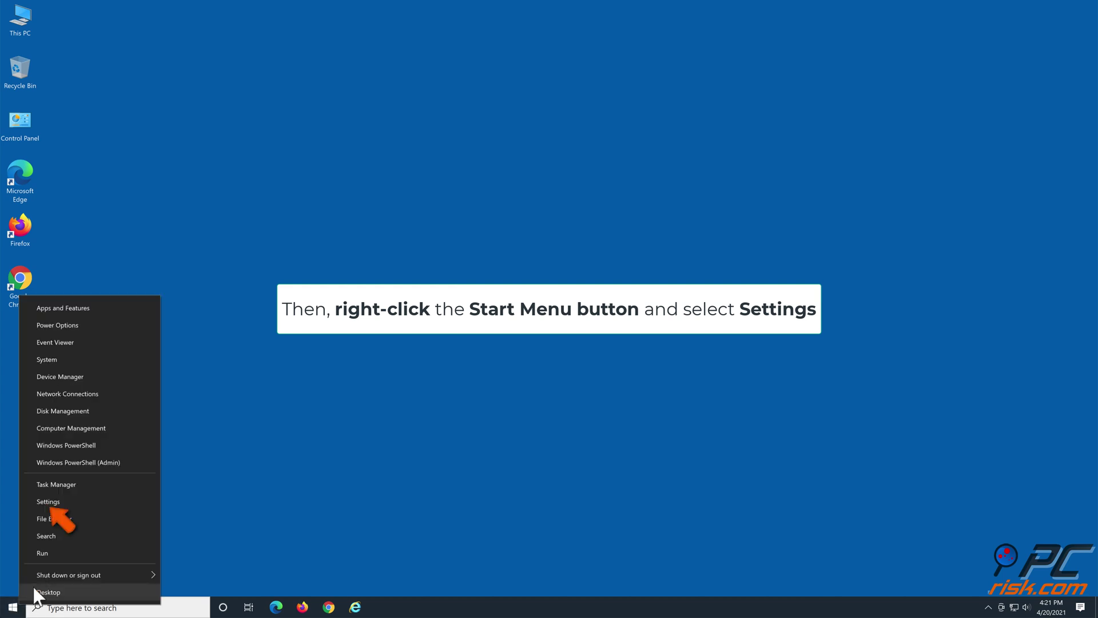
pyautogui.click(64, 502)
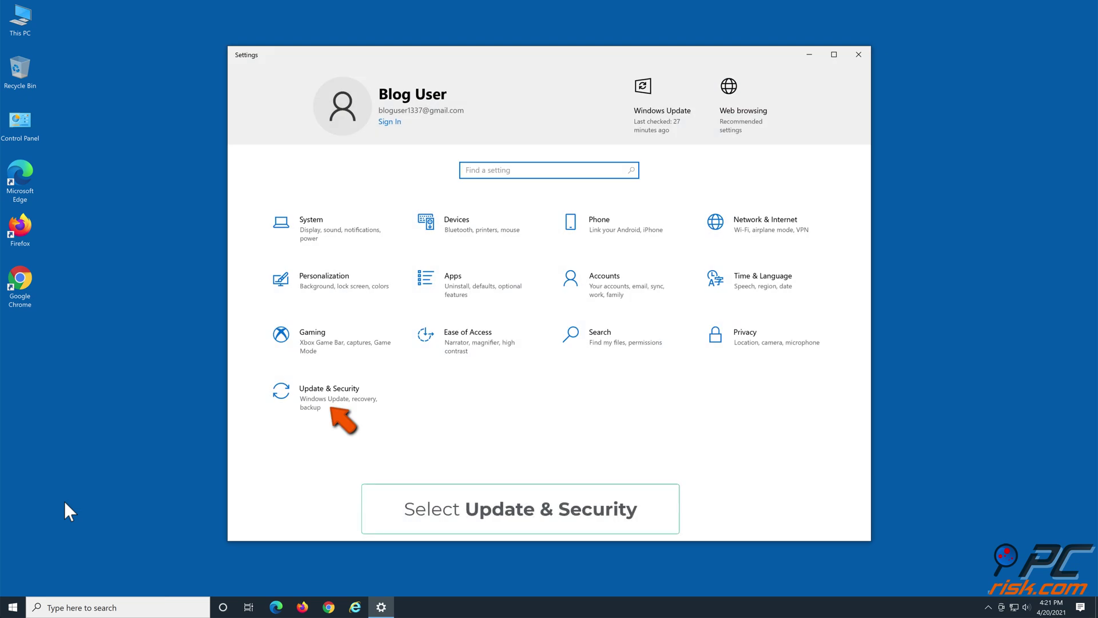
pyautogui.click(330, 403)
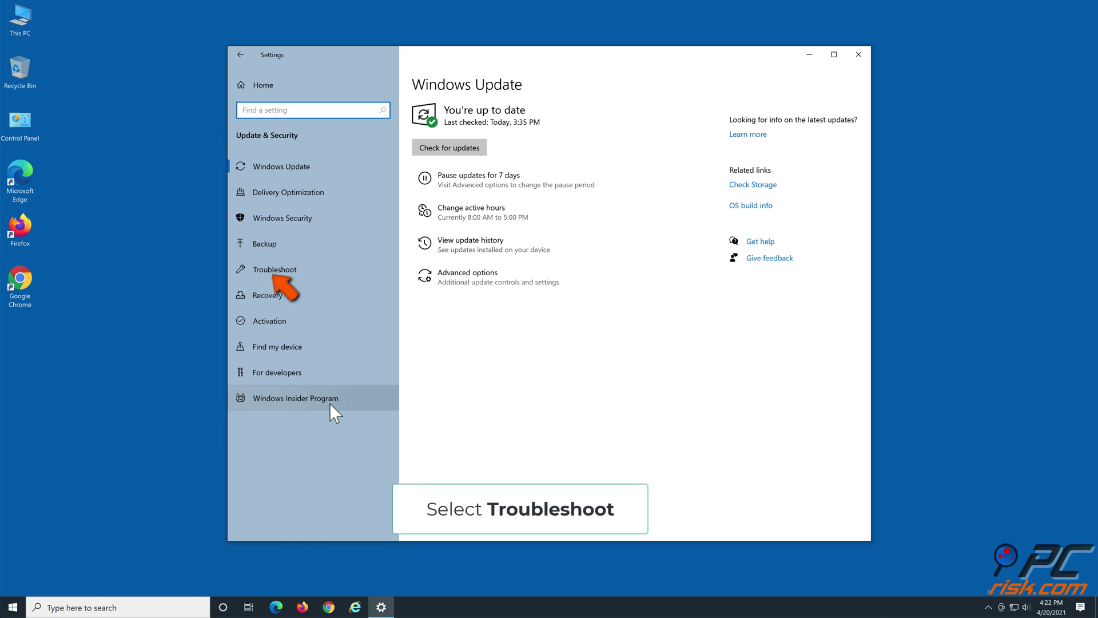
pyautogui.click(299, 273)
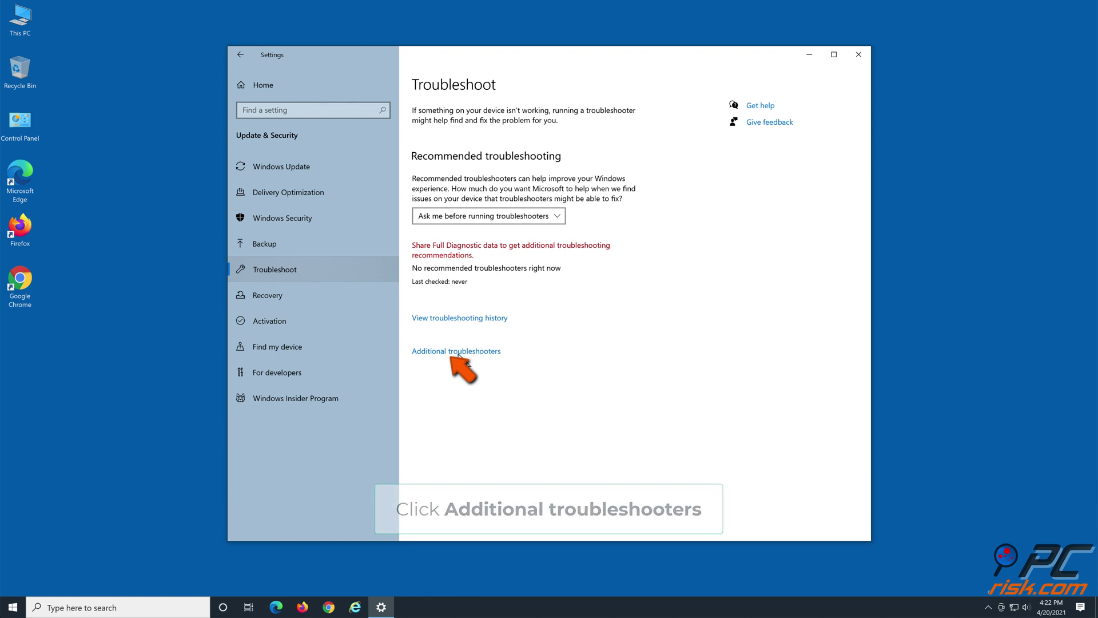
pyautogui.click(458, 351)
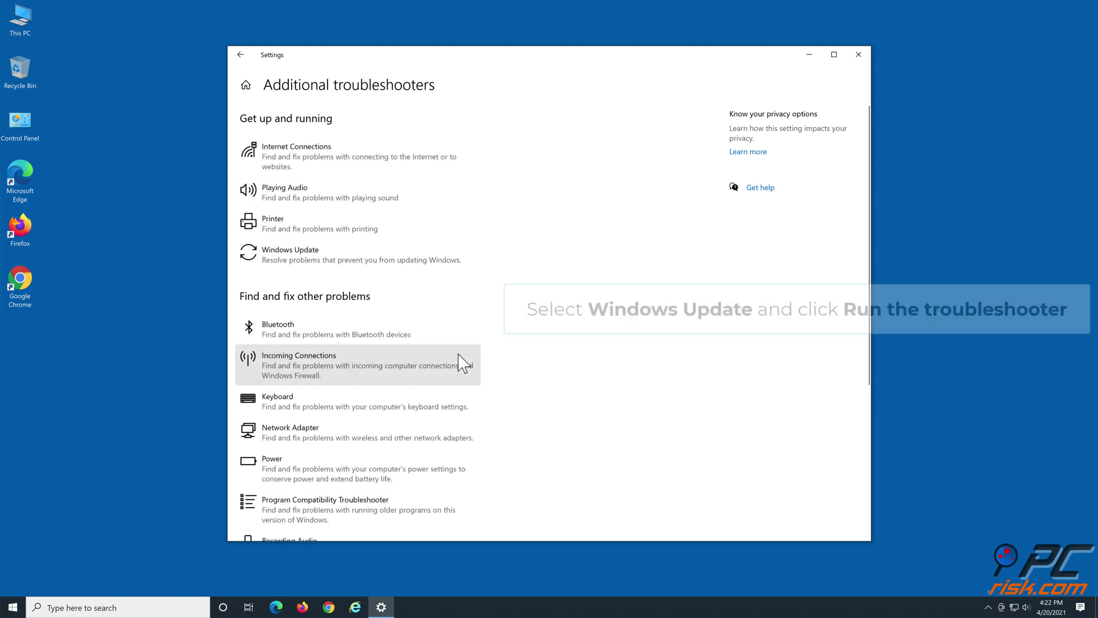
# Run the Windows Update troubleshooter again, dismiss its results, and close Settings.
pyautogui.click(337, 254)
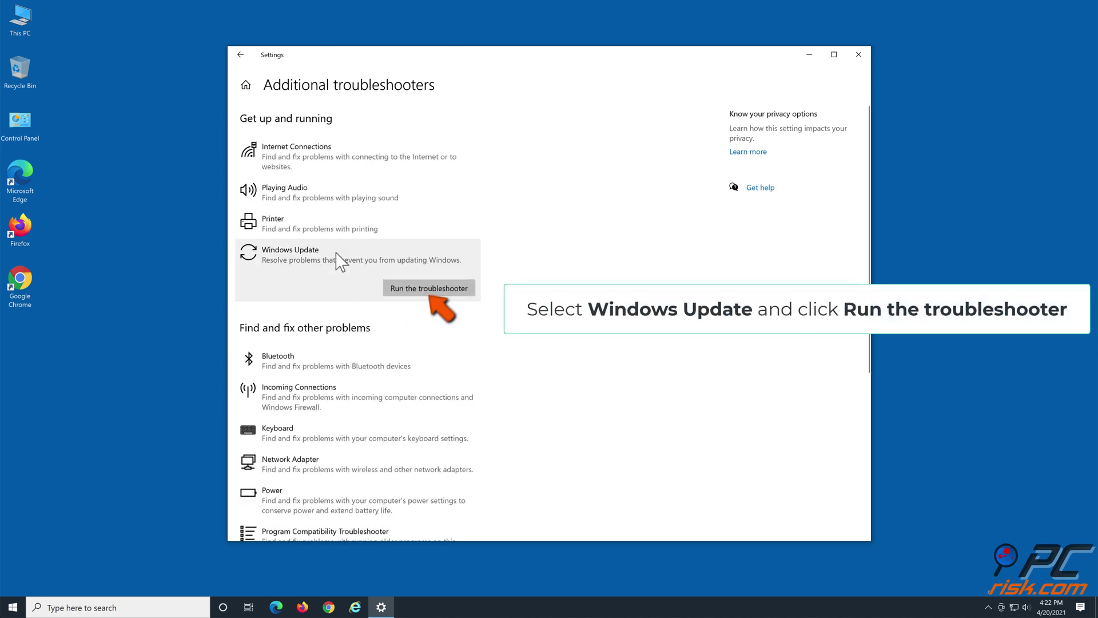
pyautogui.click(424, 294)
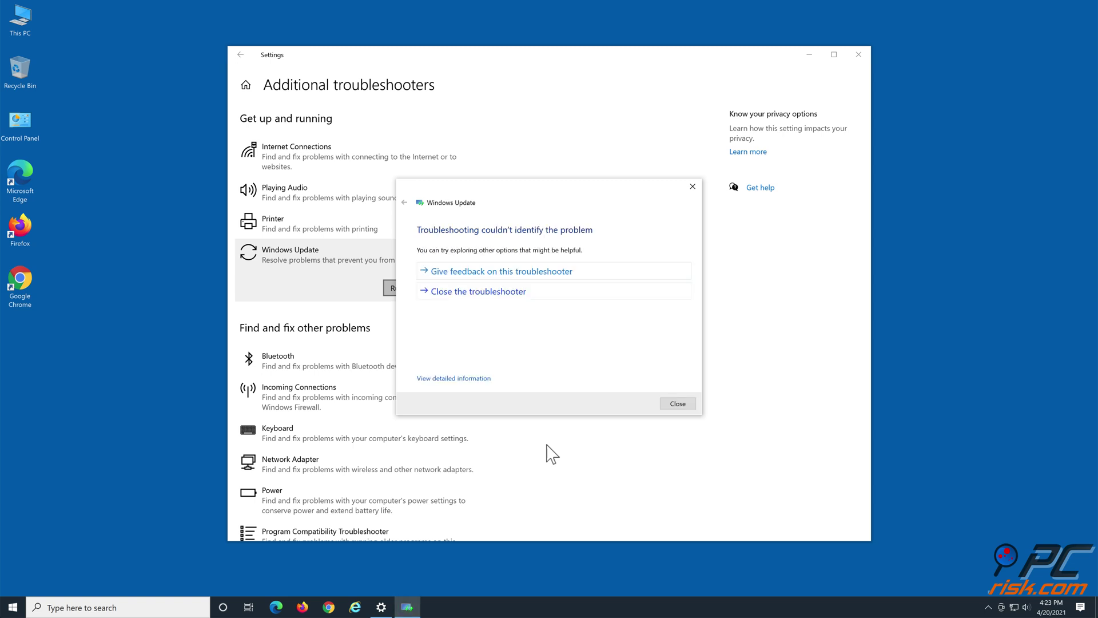
pyautogui.click(522, 292)
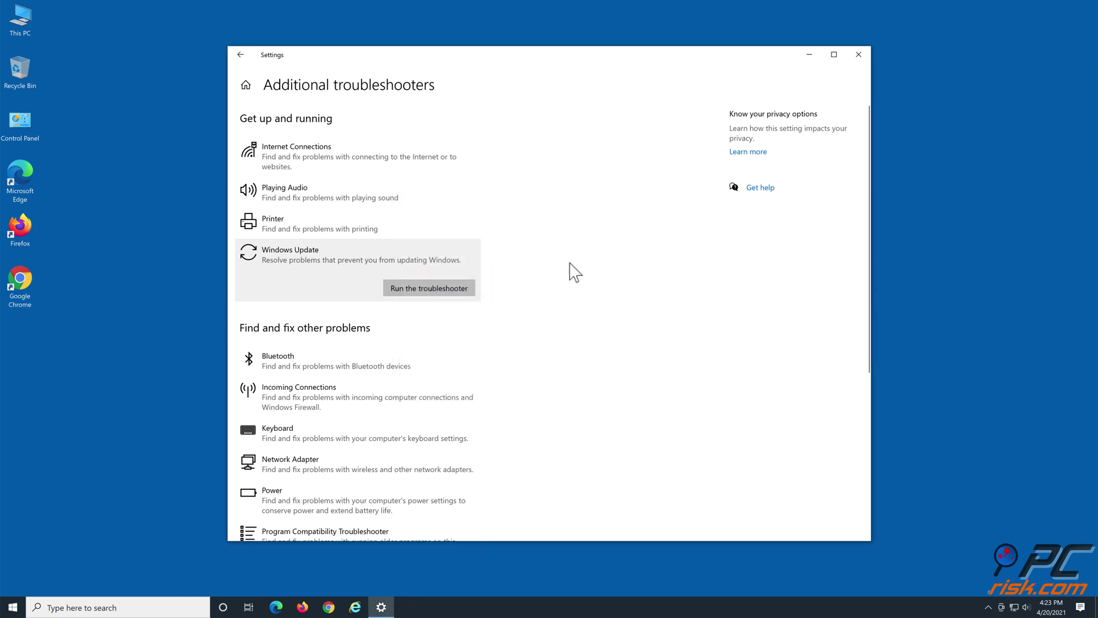
pyautogui.click(858, 56)
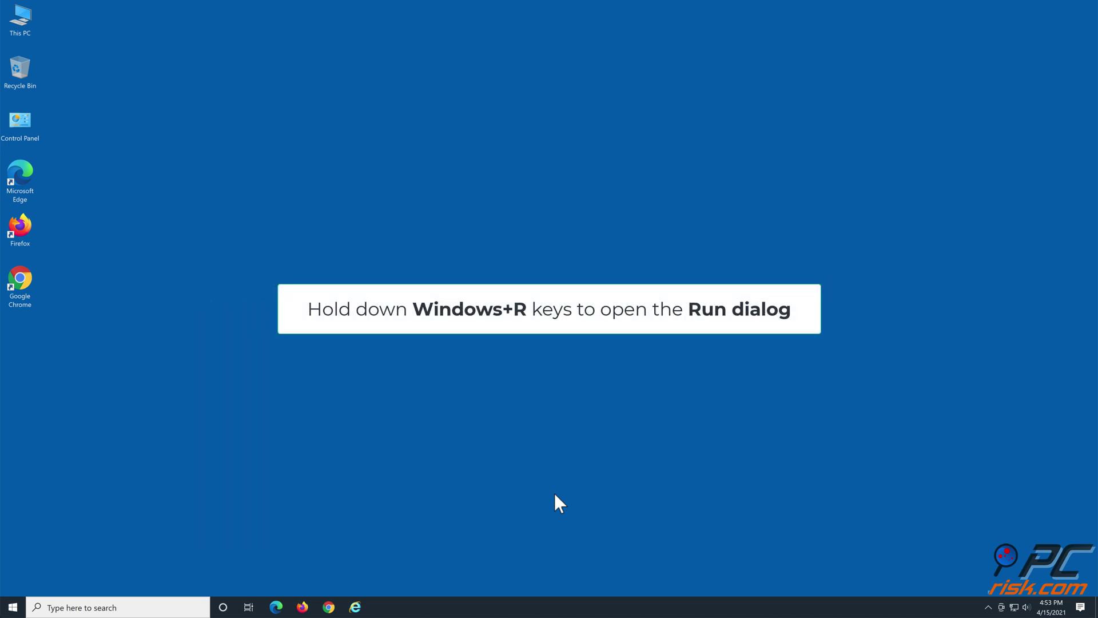
# Run sfc /scannow in an elevated Command Prompt, then close the window once it completes.
pyautogui.press('super+r')
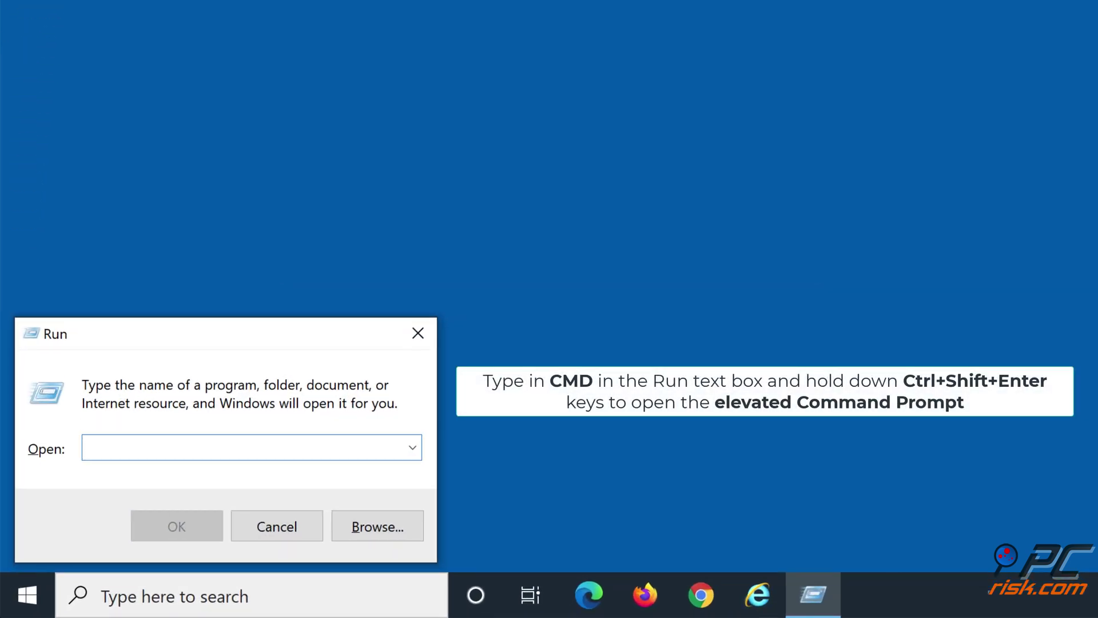
pyautogui.write('cmd')
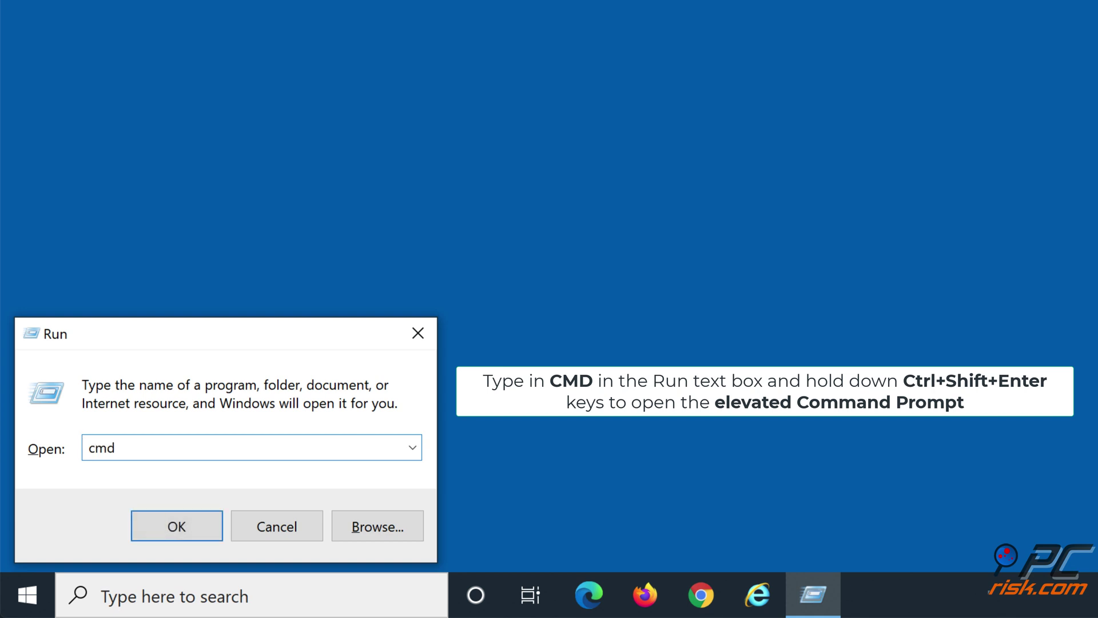
pyautogui.hotkey('ctrl', 'shift', 'Return')
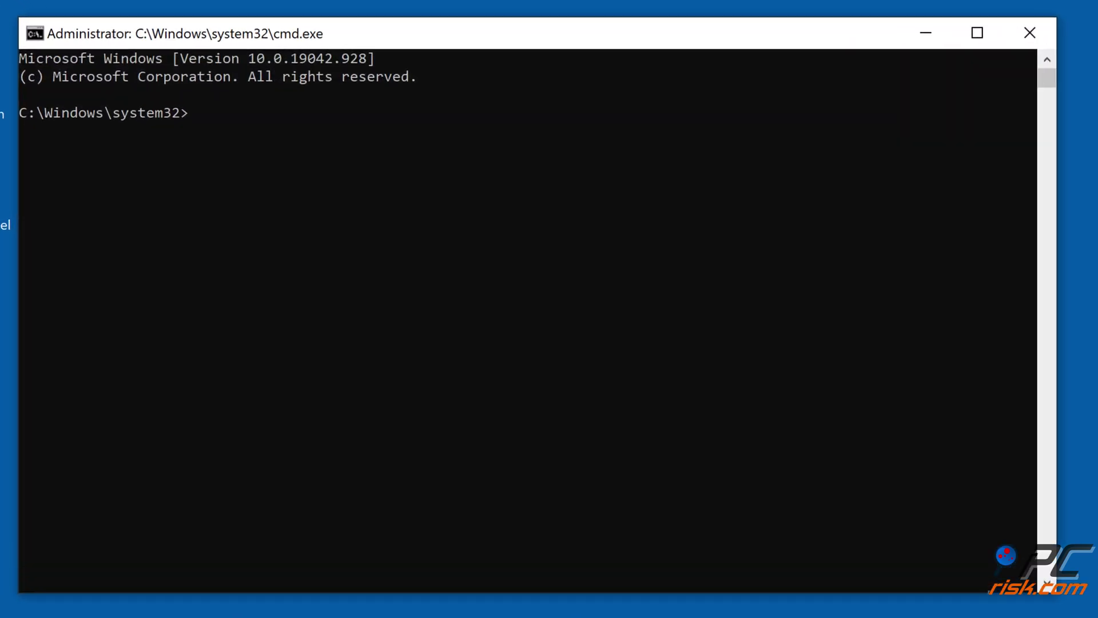
pyautogui.write('sfc /scannow')
pyautogui.press('Return')
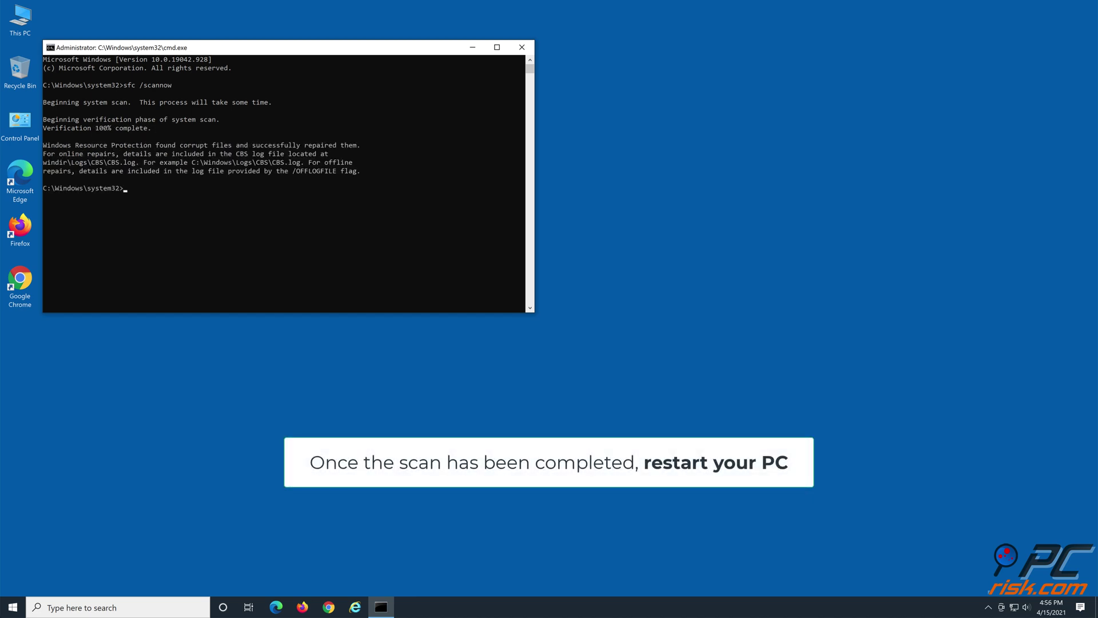
pyautogui.click(522, 47)
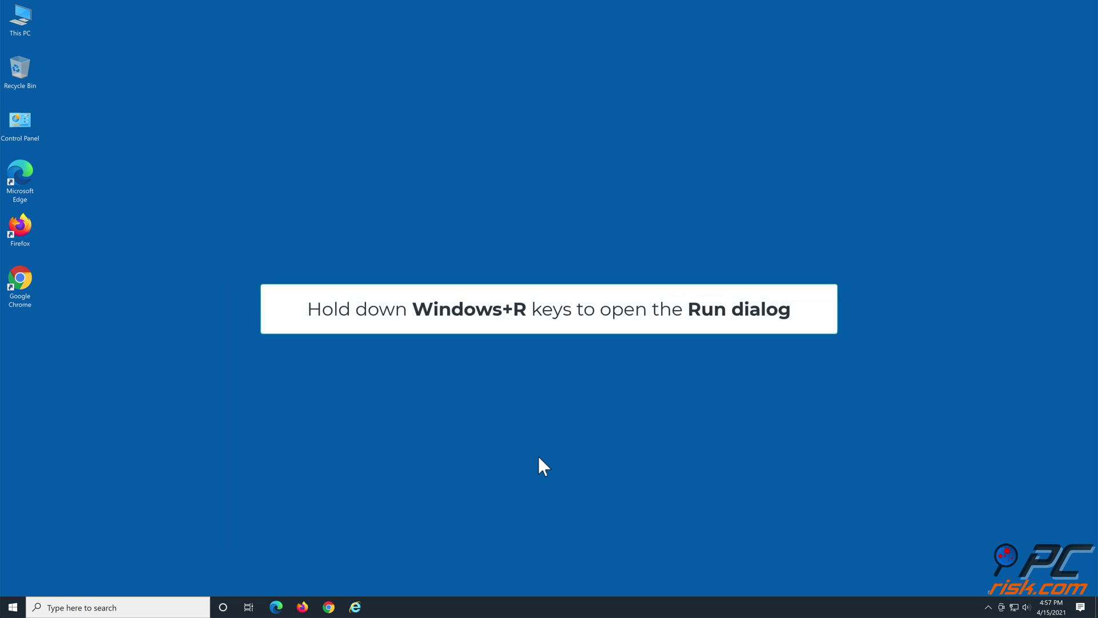
# Launch an elevated Command Prompt from the Run box with cmd.
pyautogui.press('super+r')
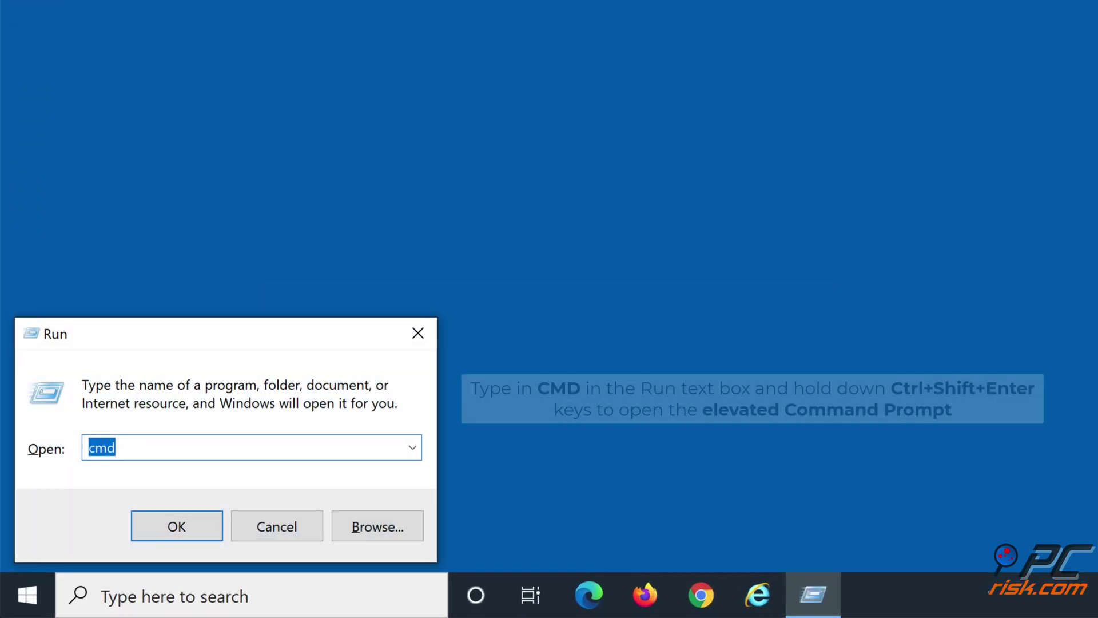
pyautogui.write('cmd')
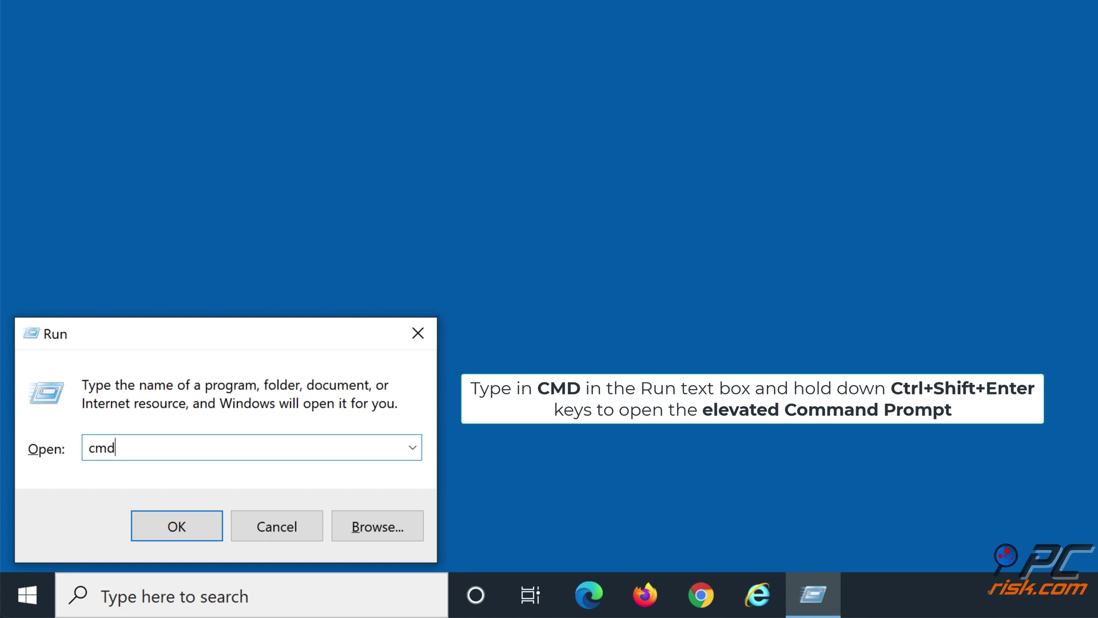
pyautogui.hotkey('ctrl', 'shift', 'Return')
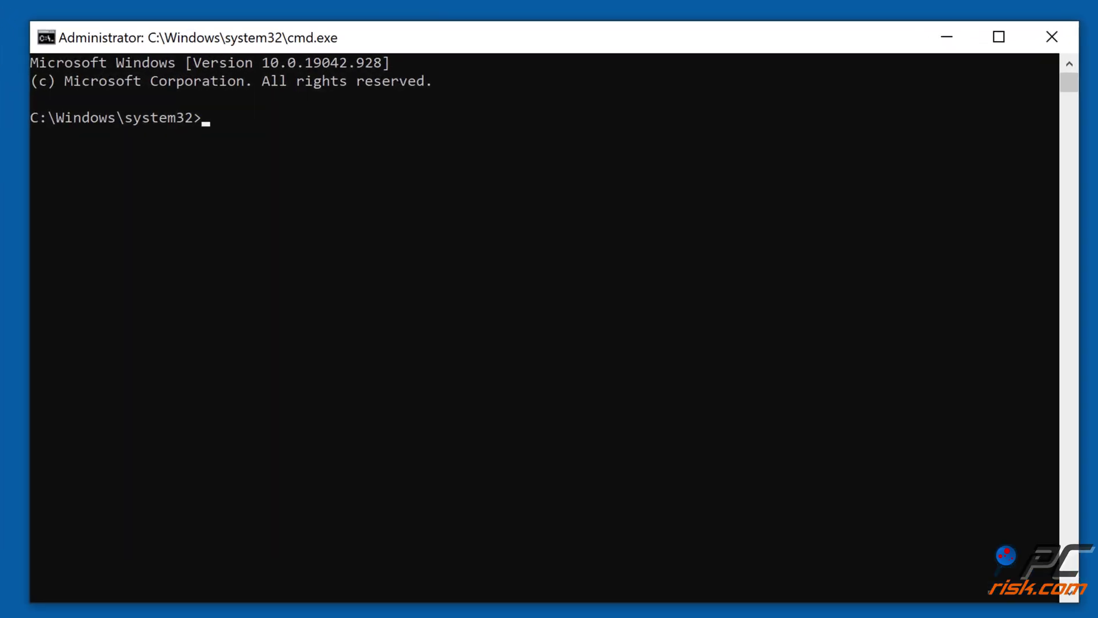
# Run DISM /Online /Cleanup-Image ScanHealth and RestoreHealth, then close the console.
pyautogui.write('dism /online /cleanup-image')
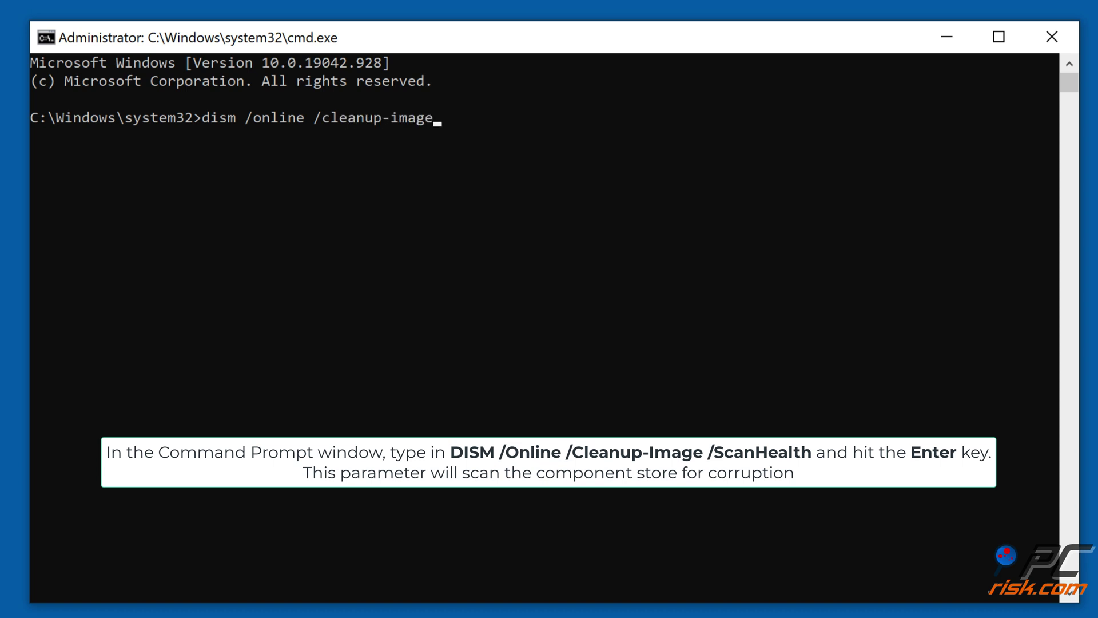
pyautogui.write(' /scanhealth')
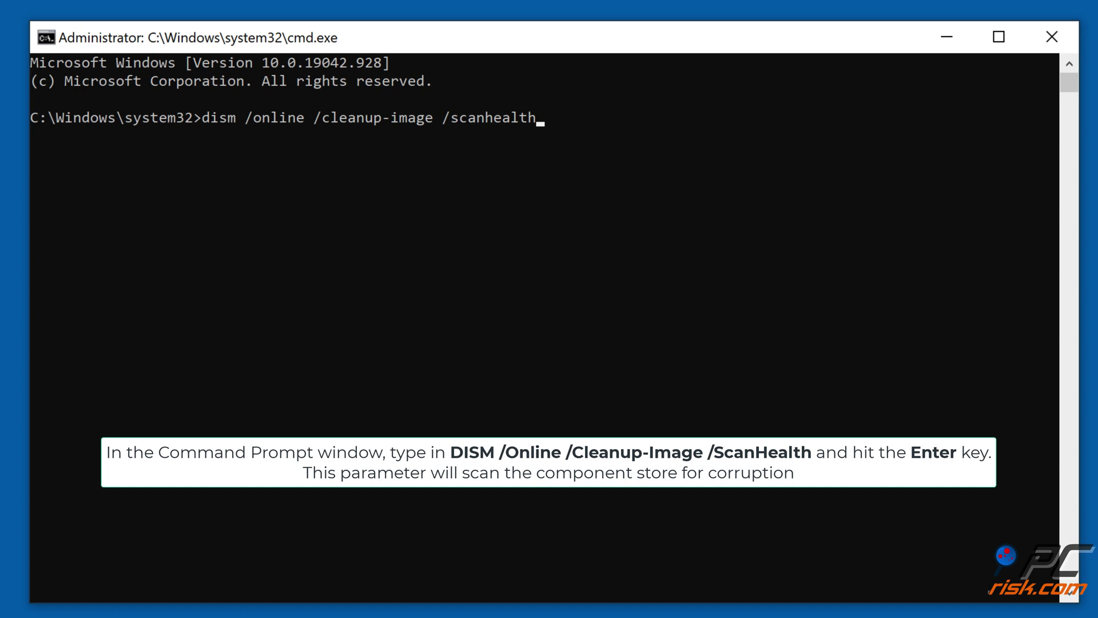
pyautogui.press('Return')
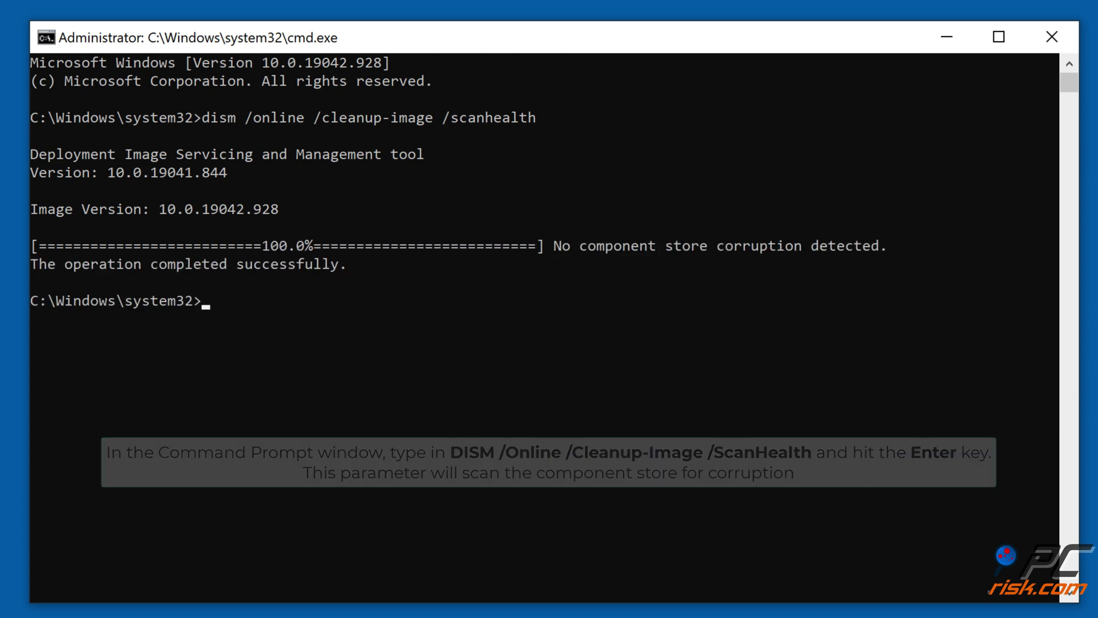
pyautogui.write('dism /')
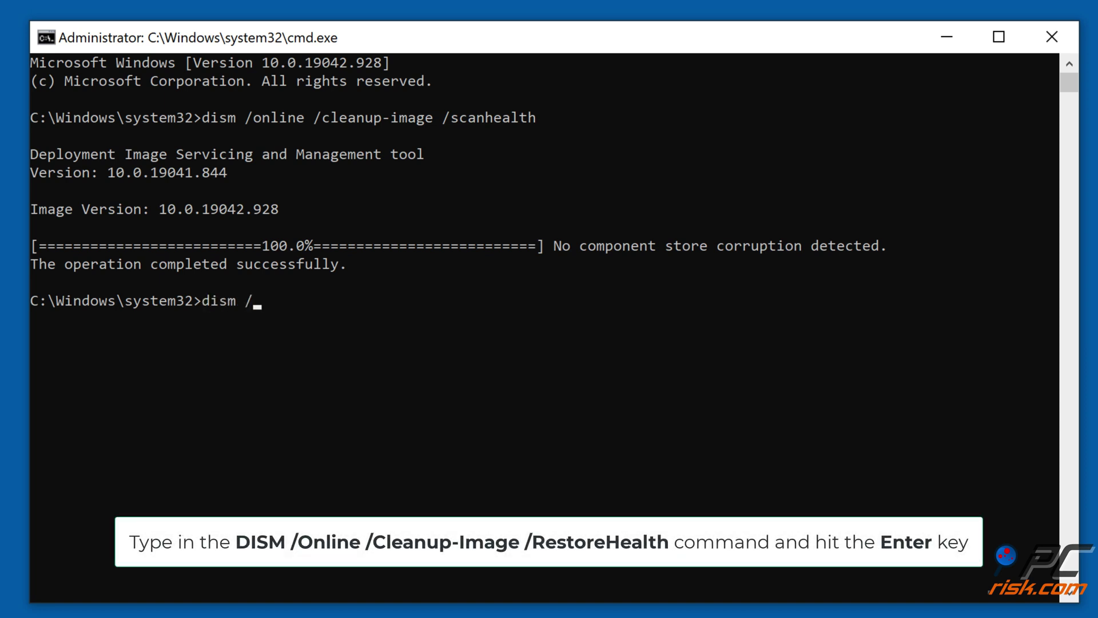
pyautogui.write('online /cleanup-image /restorehealth')
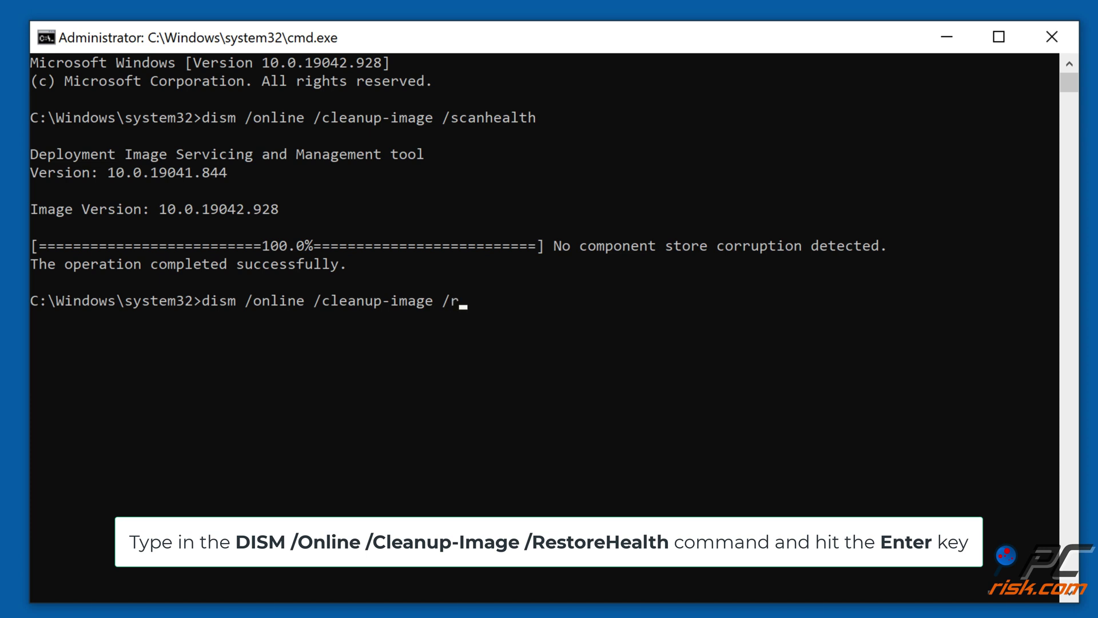
pyautogui.press('Return')
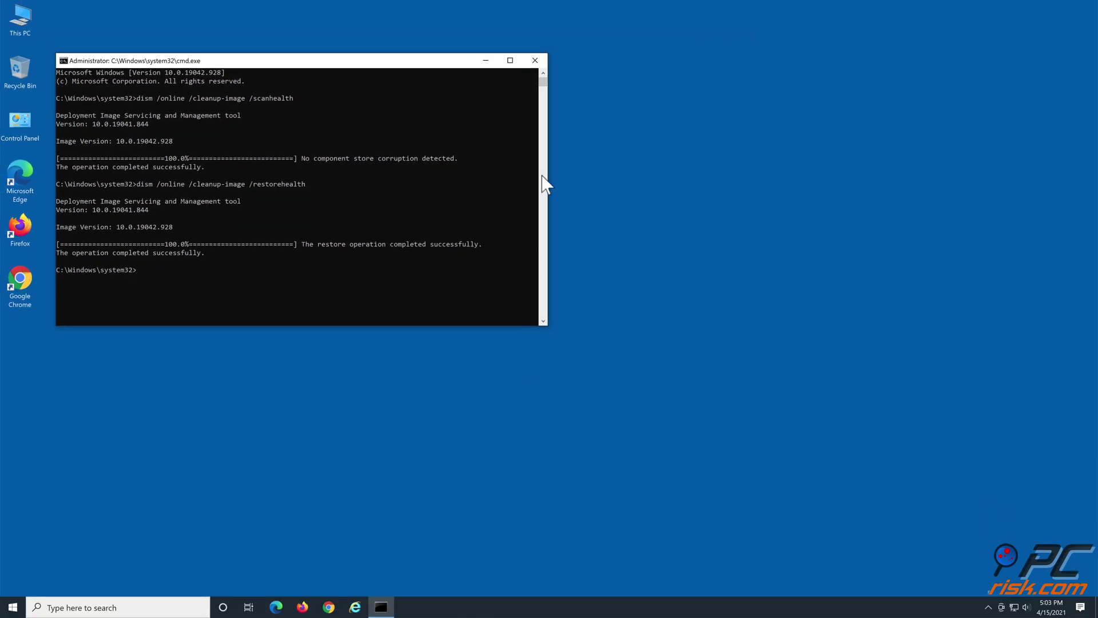
pyautogui.click(538, 61)
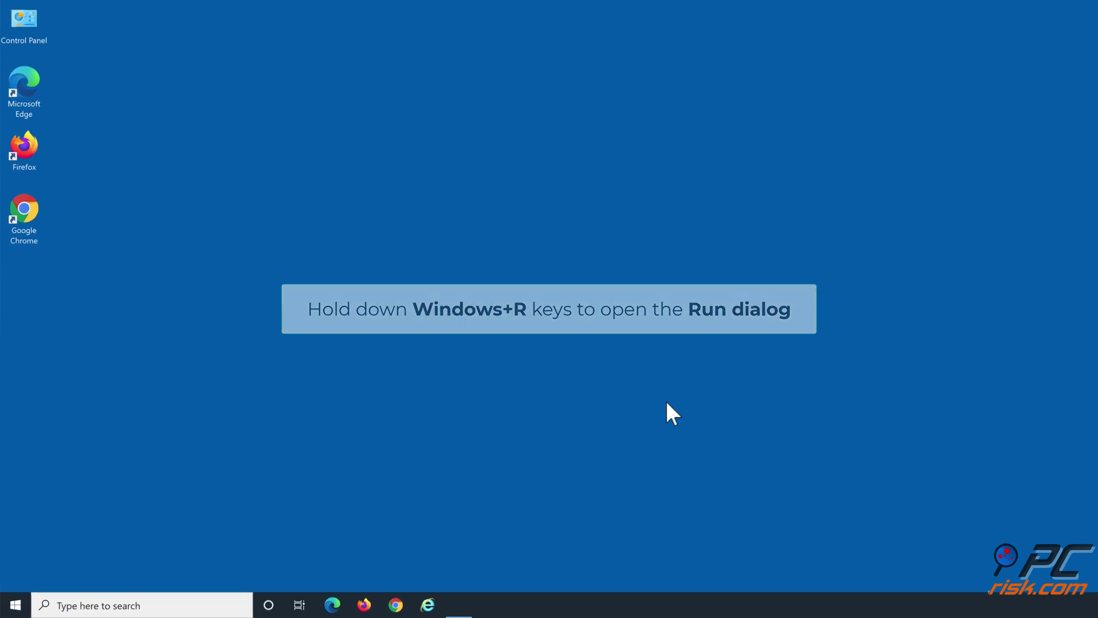
# Open a new administrator Command Prompt from the Run box.
pyautogui.press('super+r')
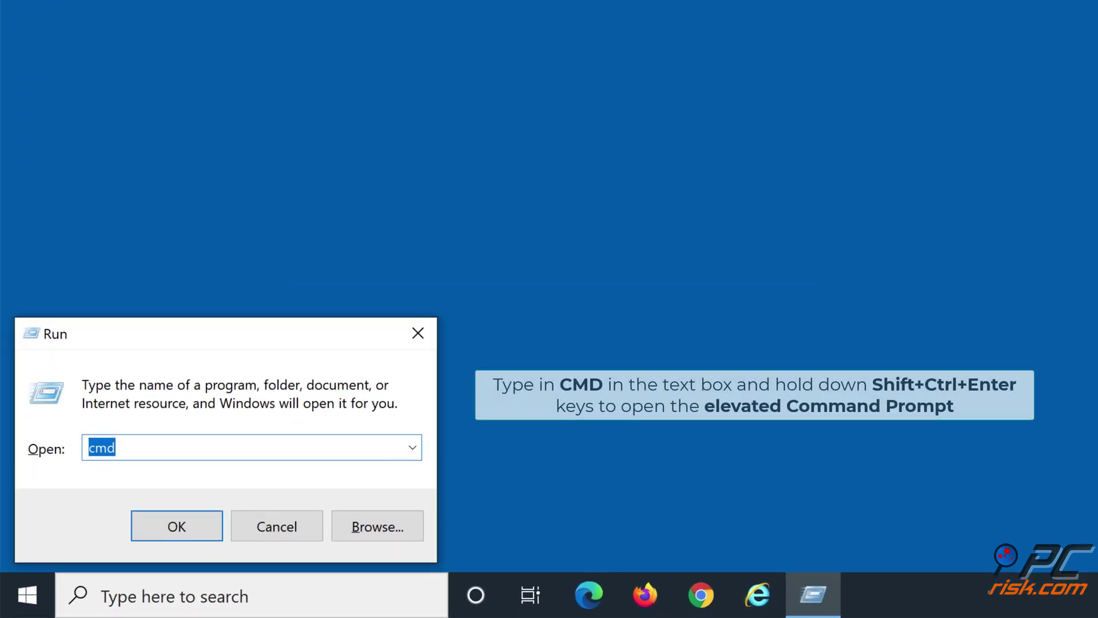
pyautogui.write('cmd')
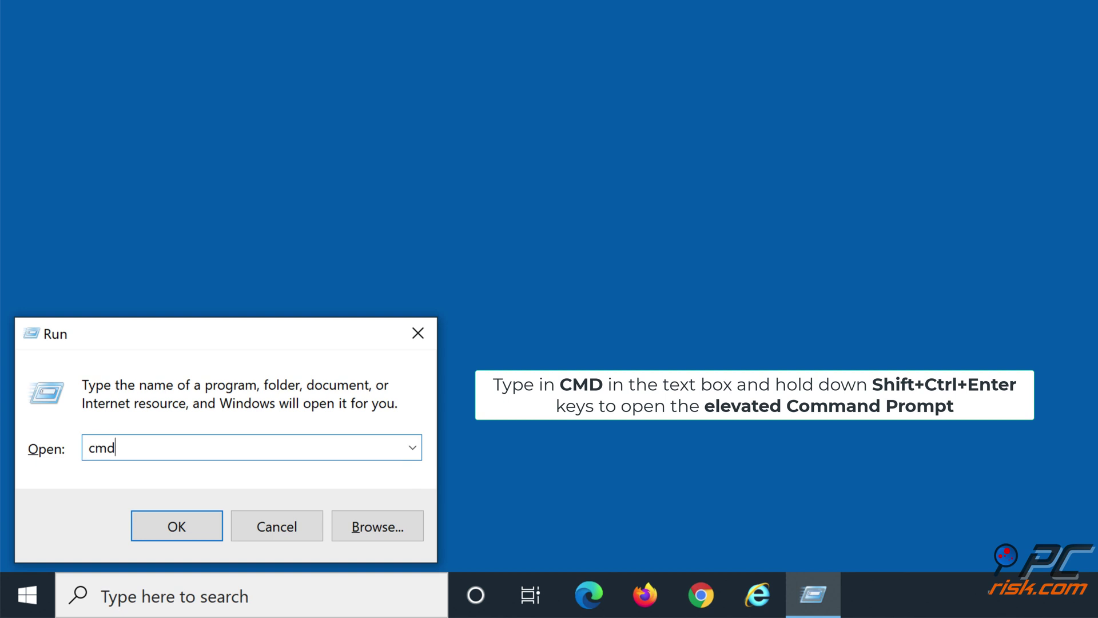
pyautogui.hotkey('ctrl', 'shift', 'Return')
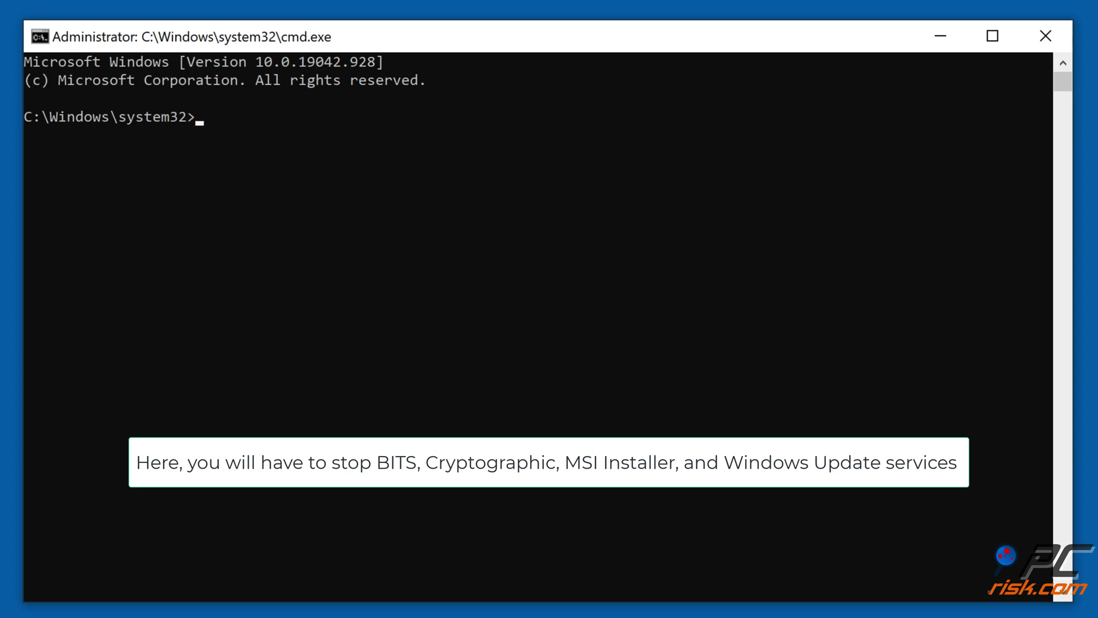
# Stop the wuauserv, cryptsvc, bits and msiserver services with net stop.
pyautogui.write('net st')
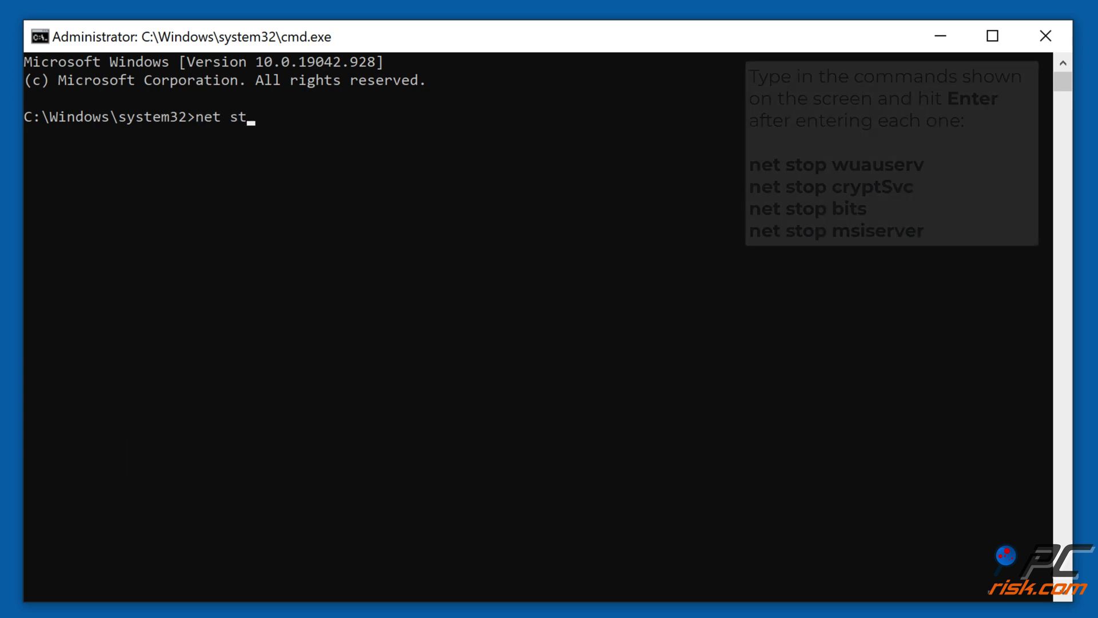
pyautogui.write('op wuauserv')
pyautogui.press('Return')
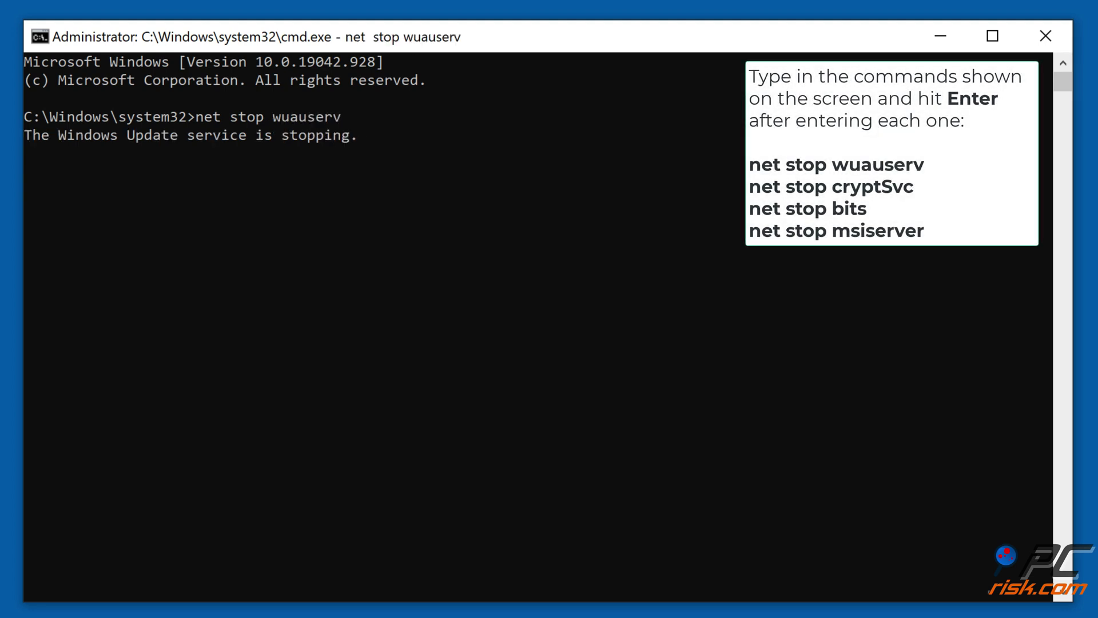
pyautogui.write('net stop cryptsvc')
pyautogui.press('Return')
pyautogui.write('net stop bits')
pyautogui.press('Return')
pyautogui.write('net stop msiserver')
pyautogui.press('Return')
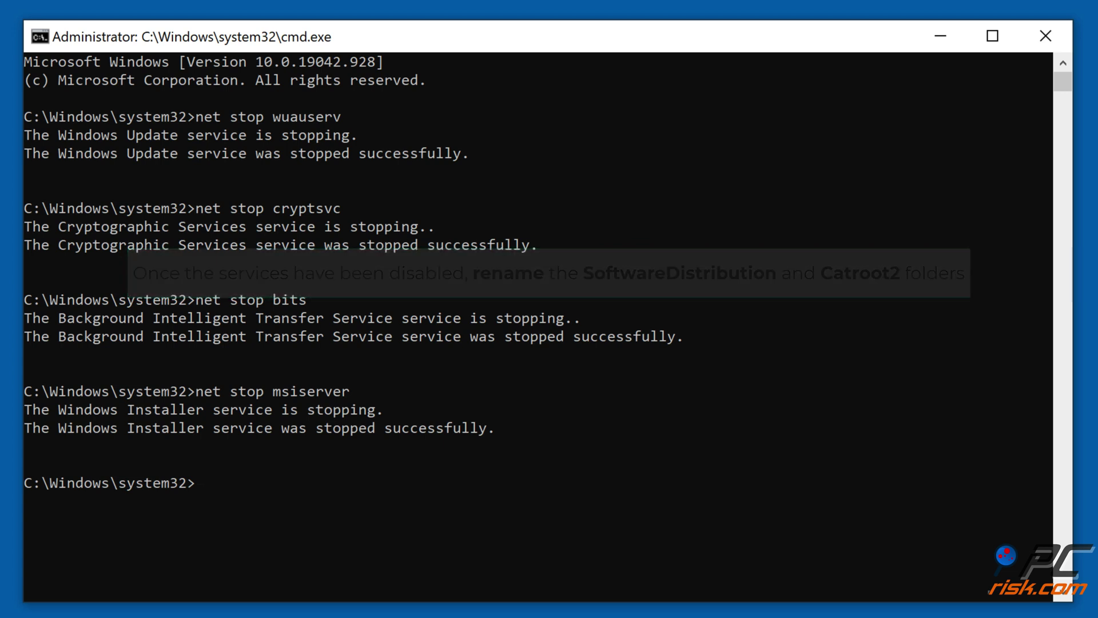
# Rename SoftwareDistribution to softwaredistribution.old and catroot2 to catroot2.old.
pyautogui.write('ren c:\\windows\\softwaredistribution softwaredistribution.old')
pyautogui.press('Return')
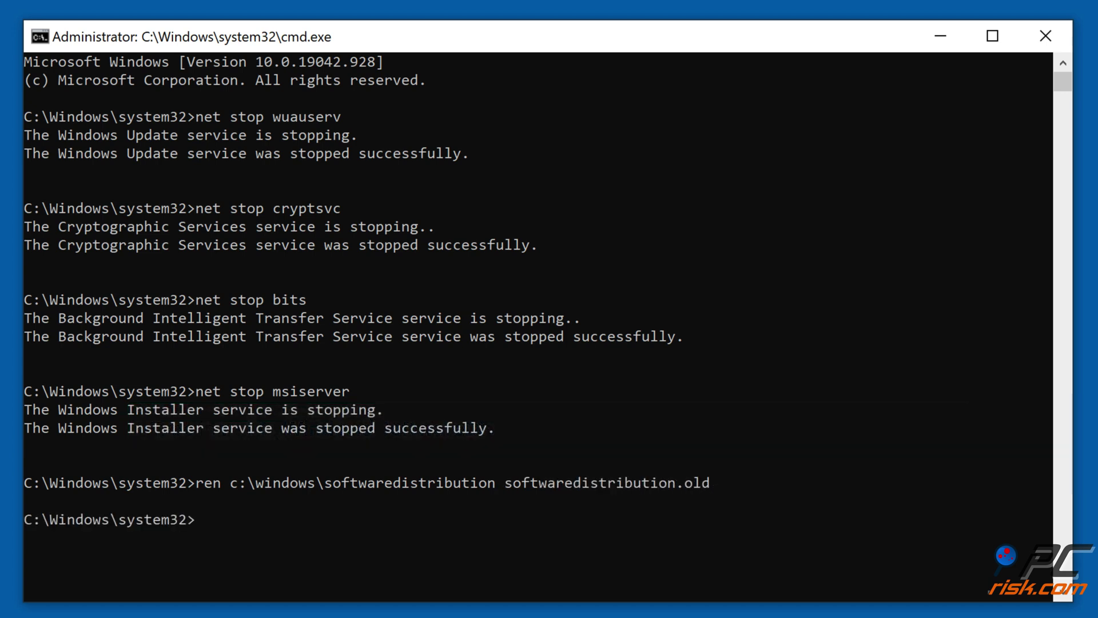
pyautogui.write('ren')
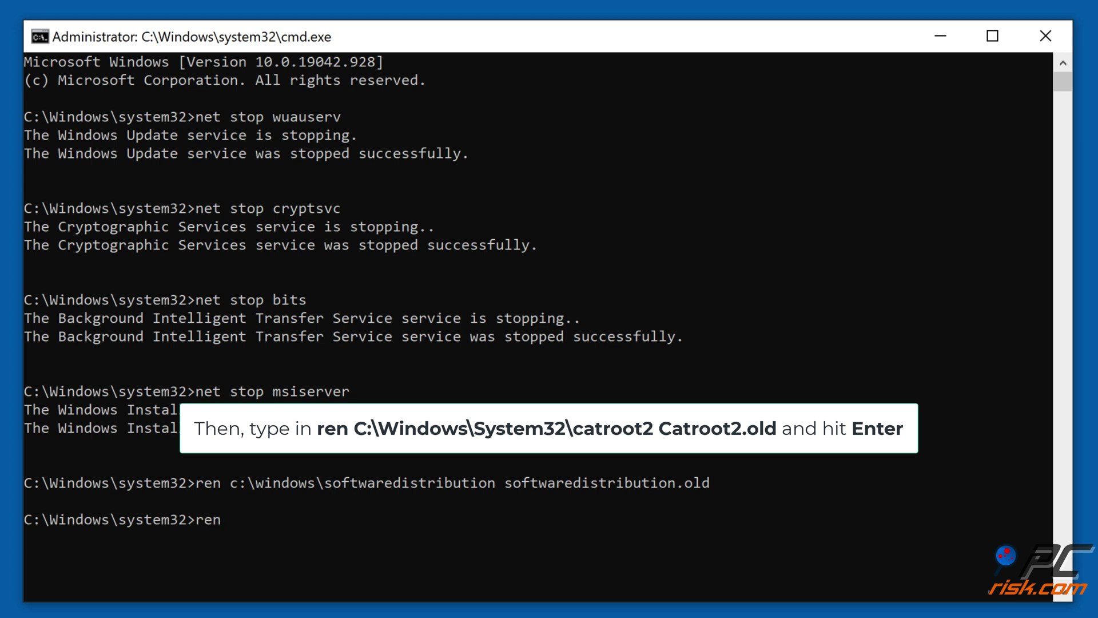
pyautogui.write(' c:\\windows\\system32')
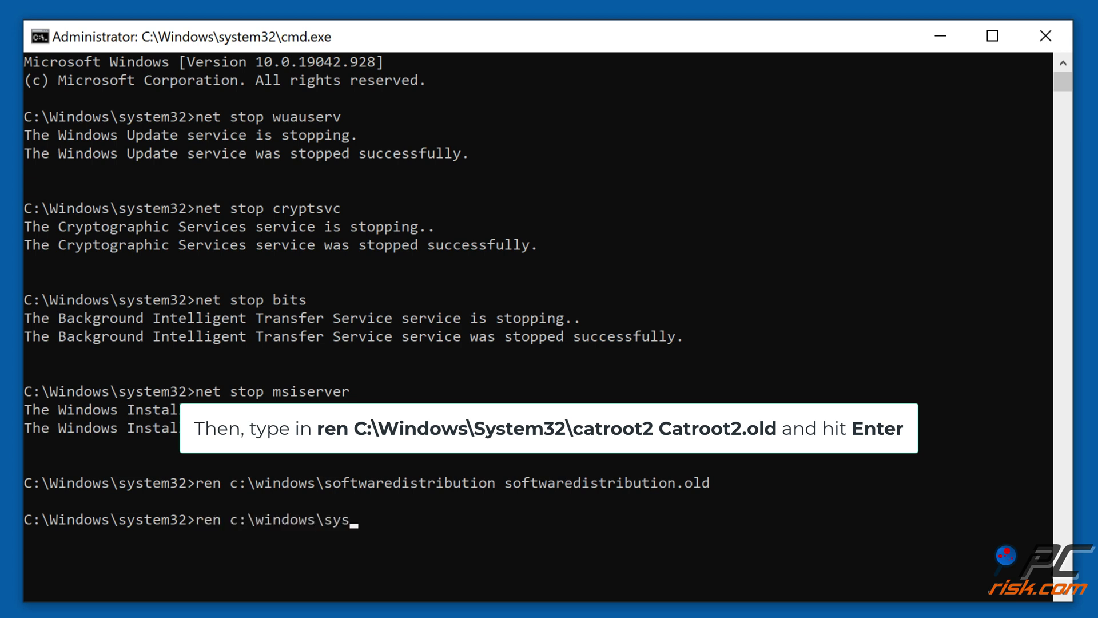
pyautogui.write('\\catroot2 catroot2.old')
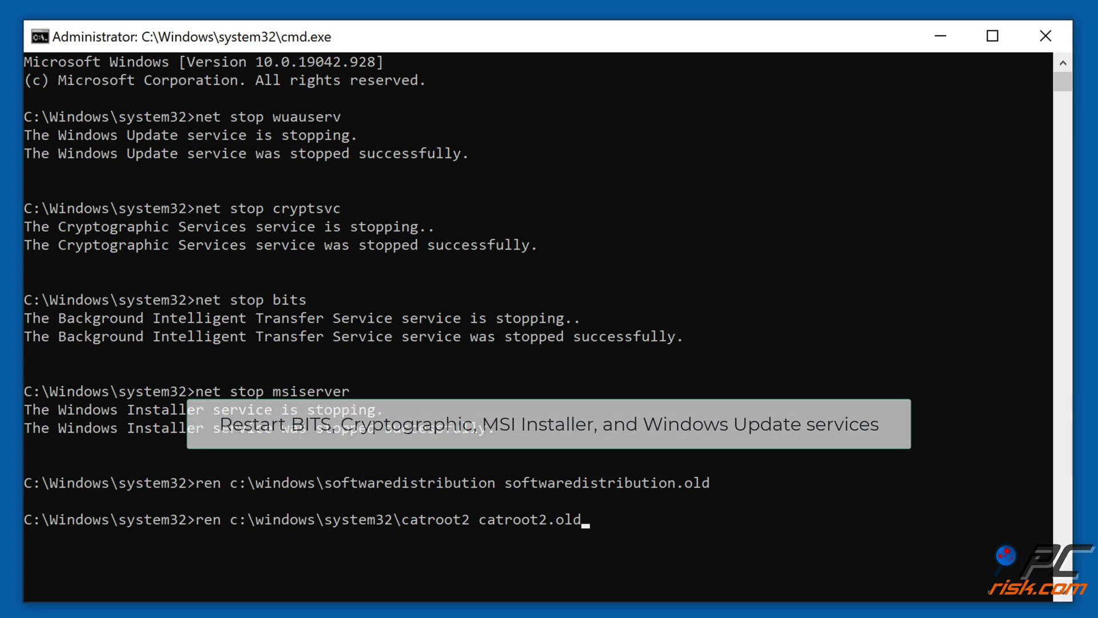
pyautogui.press('Return')
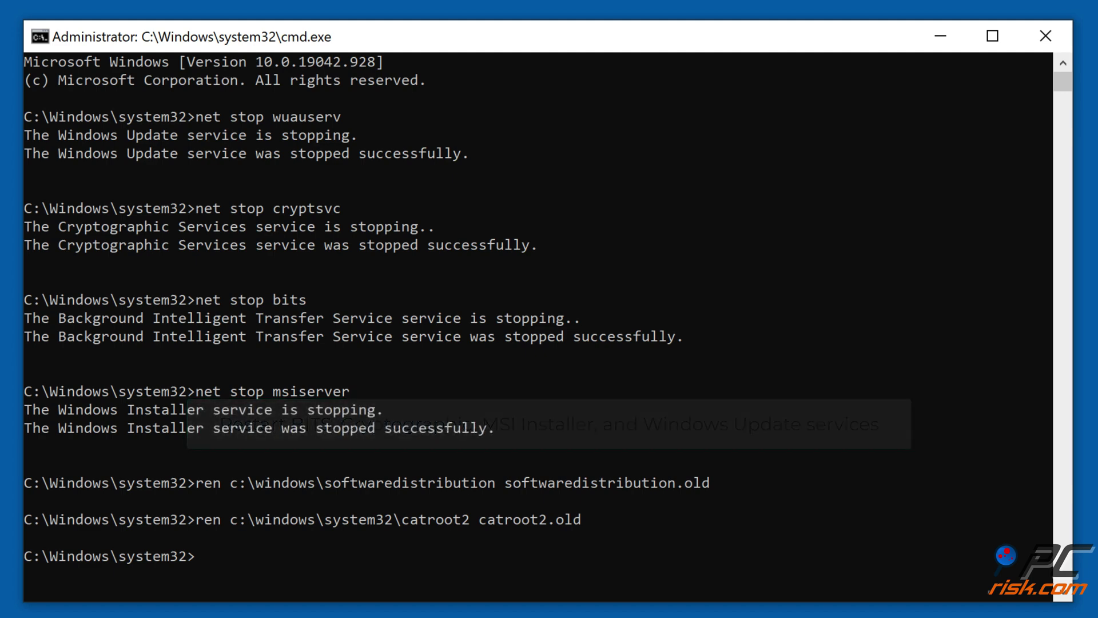
# Restart the Windows Update service with net start wuauserv.
pyautogui.write('net start wuauserv')
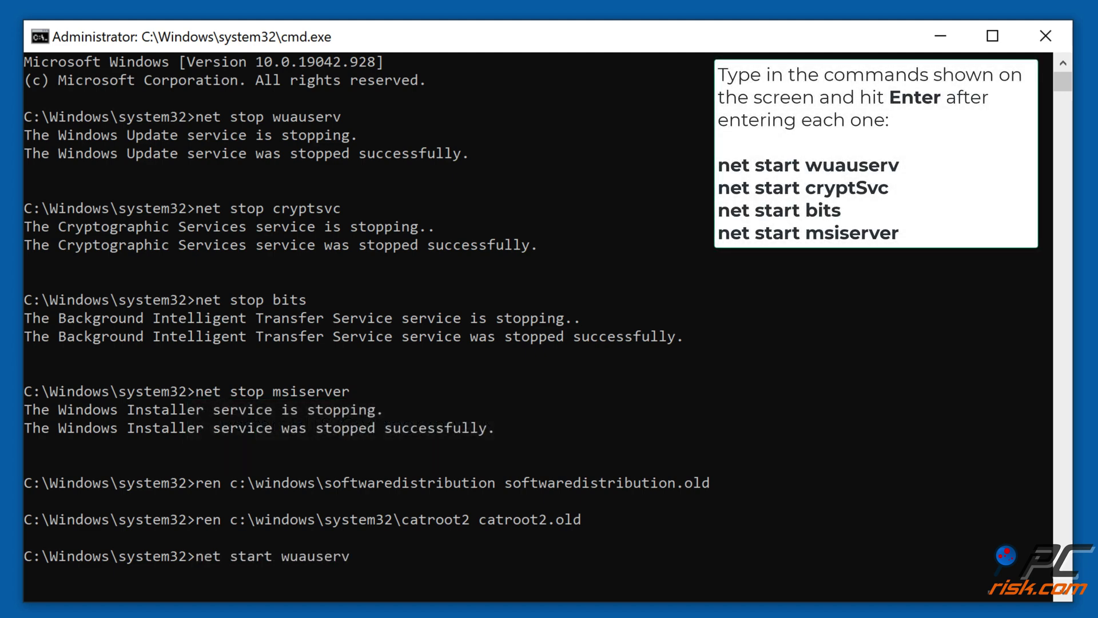
pyautogui.press('Return')
pyautogui.write('net start cr')
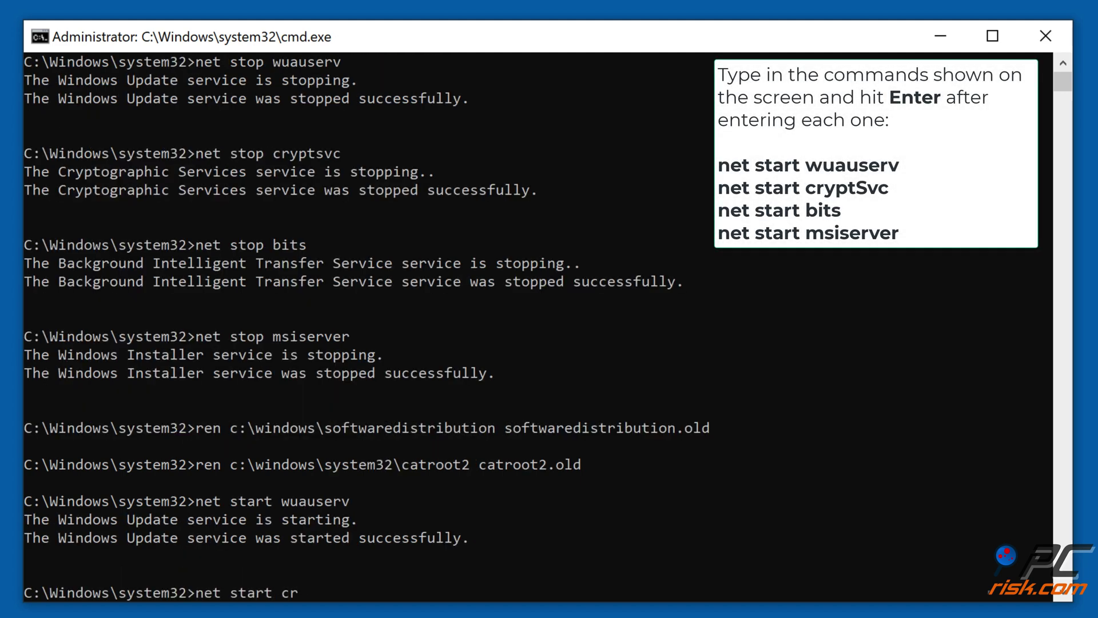